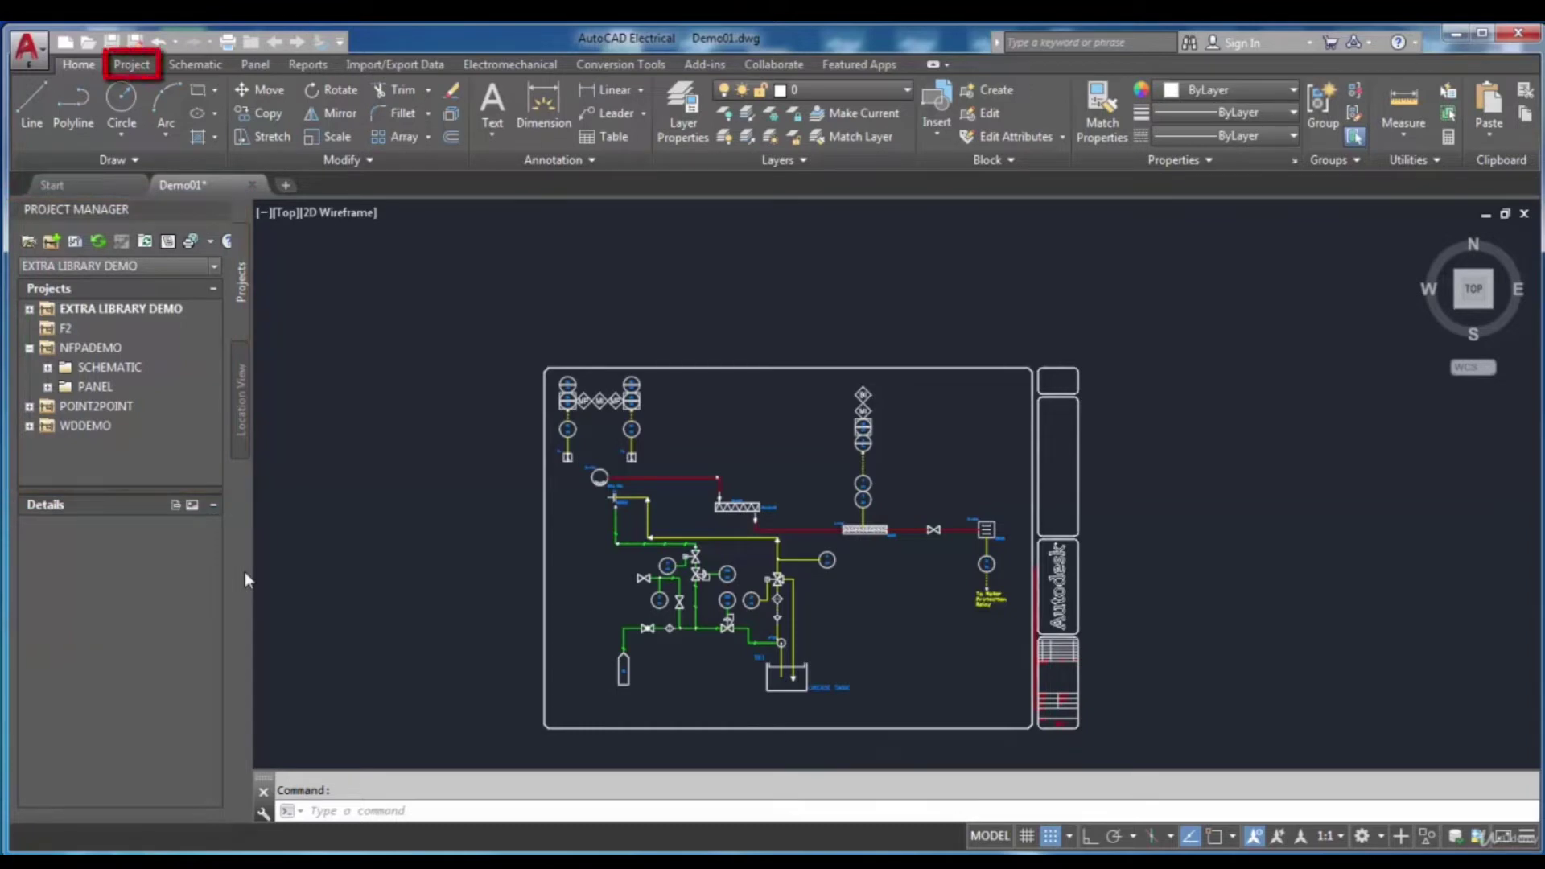
Show the project tools on the ribbon
left_click(145, 70)
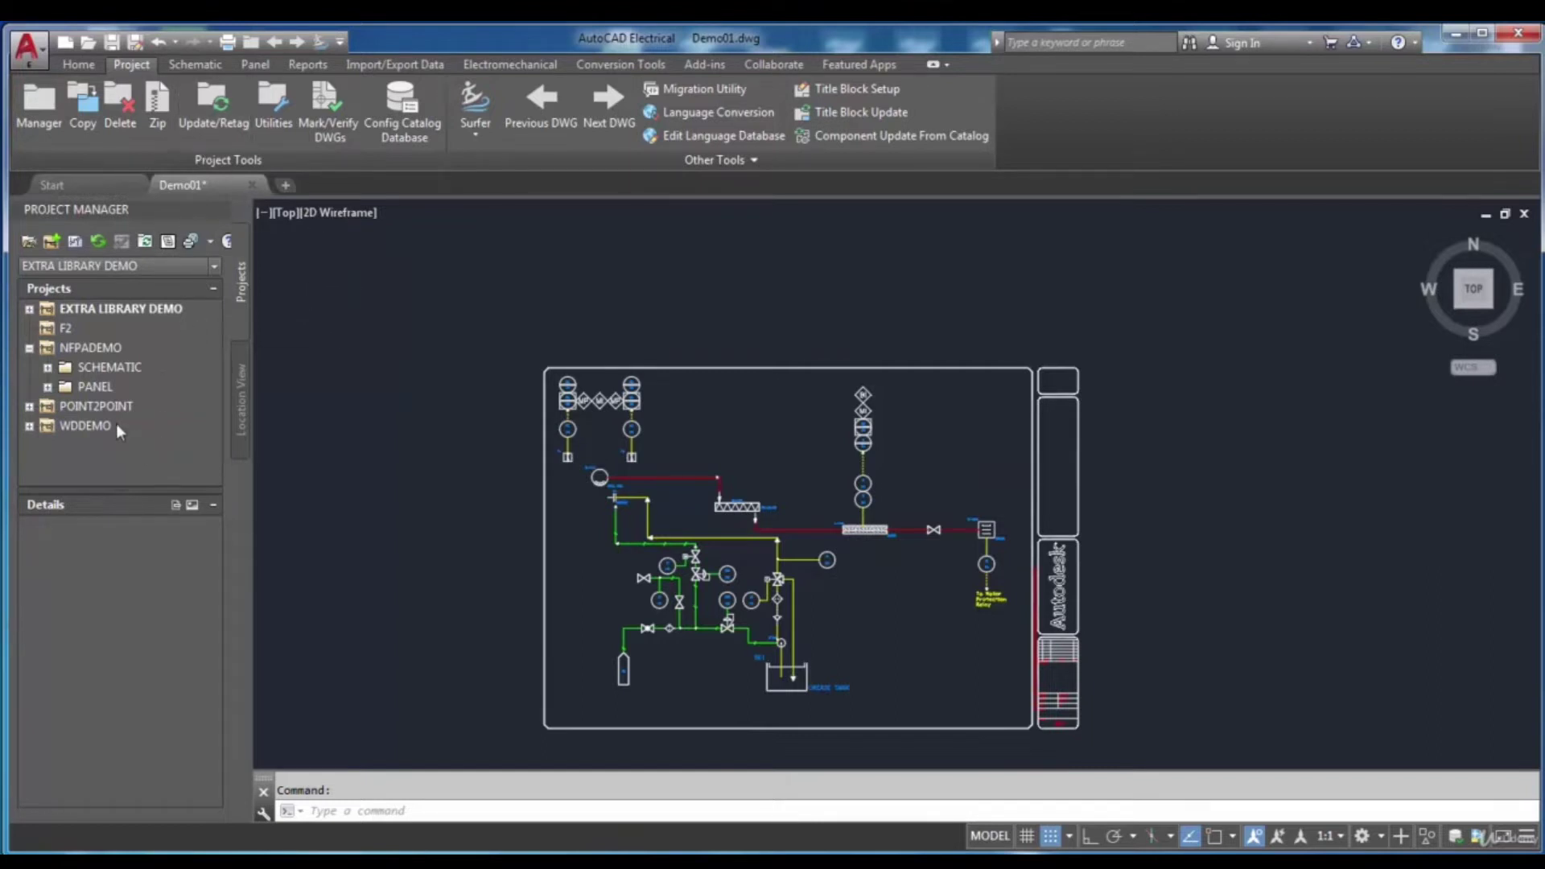
Undock the Project Manager palette and dock it back beside the drawing area
mouse_move(170, 211)
double_click(165, 211)
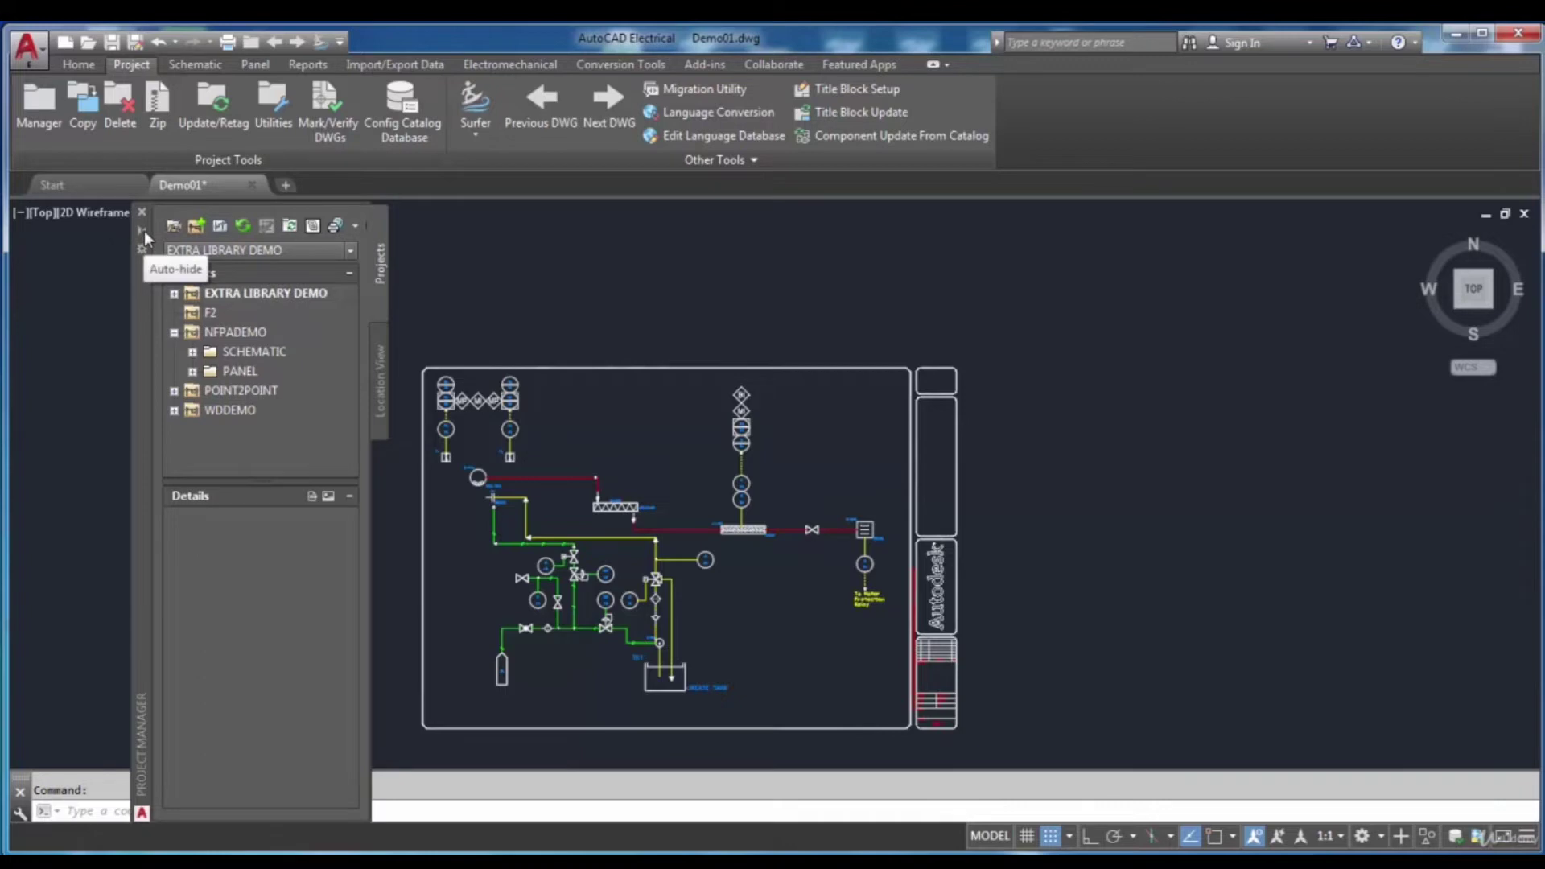
left_click(144, 234)
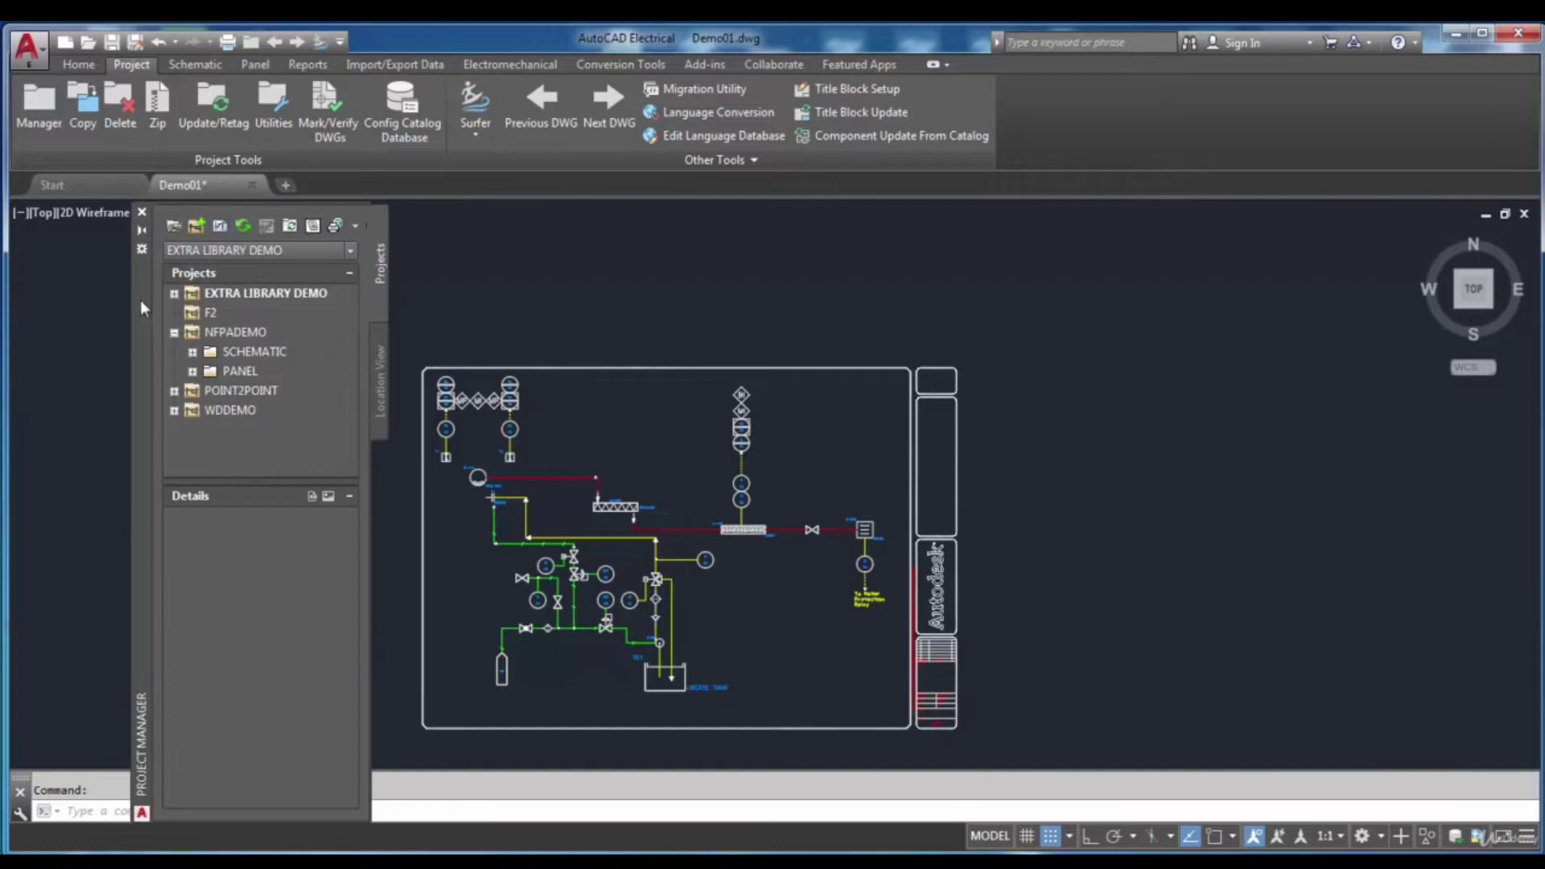
left_click_drag(140, 299, 22, 302)
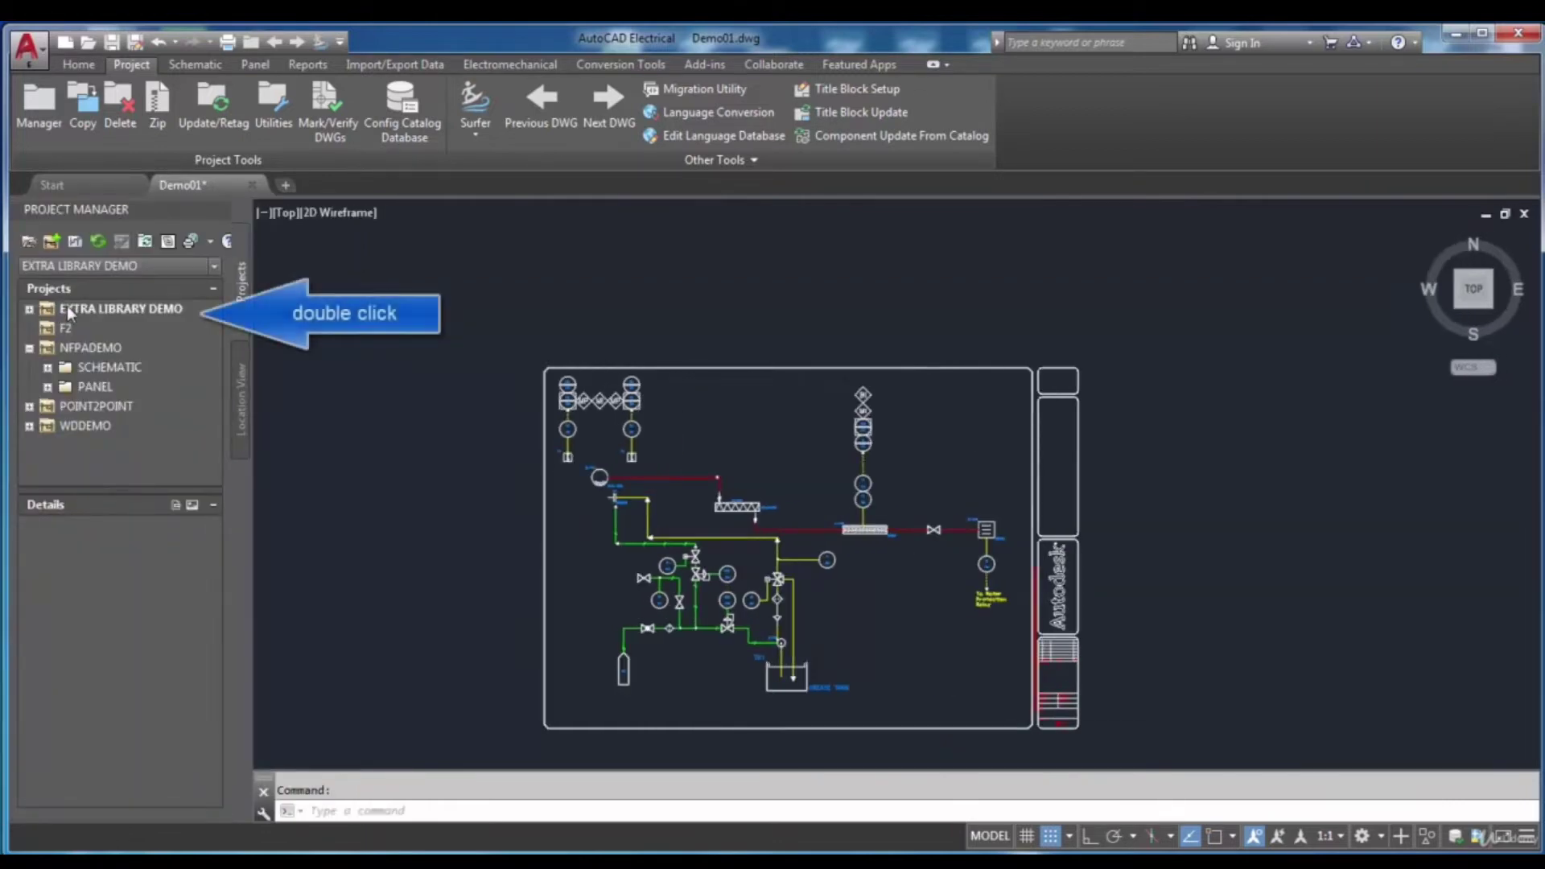
Expand the drawing list of the EXTRA LIBRARY DEMO project and activate the NFPADEMO project
double_click(69, 309)
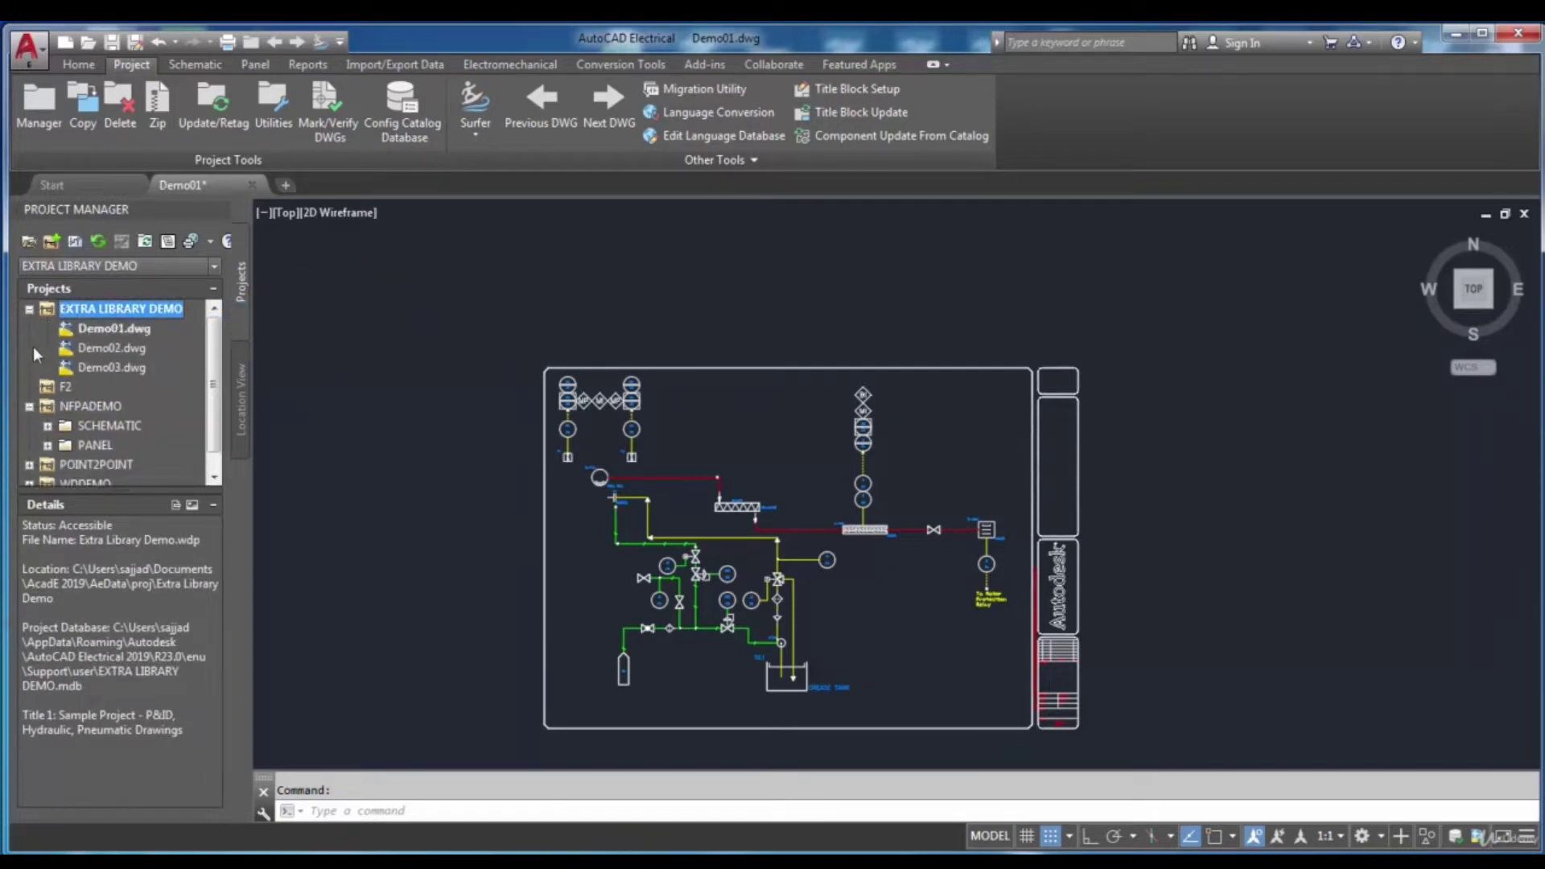
left_click(95, 346)
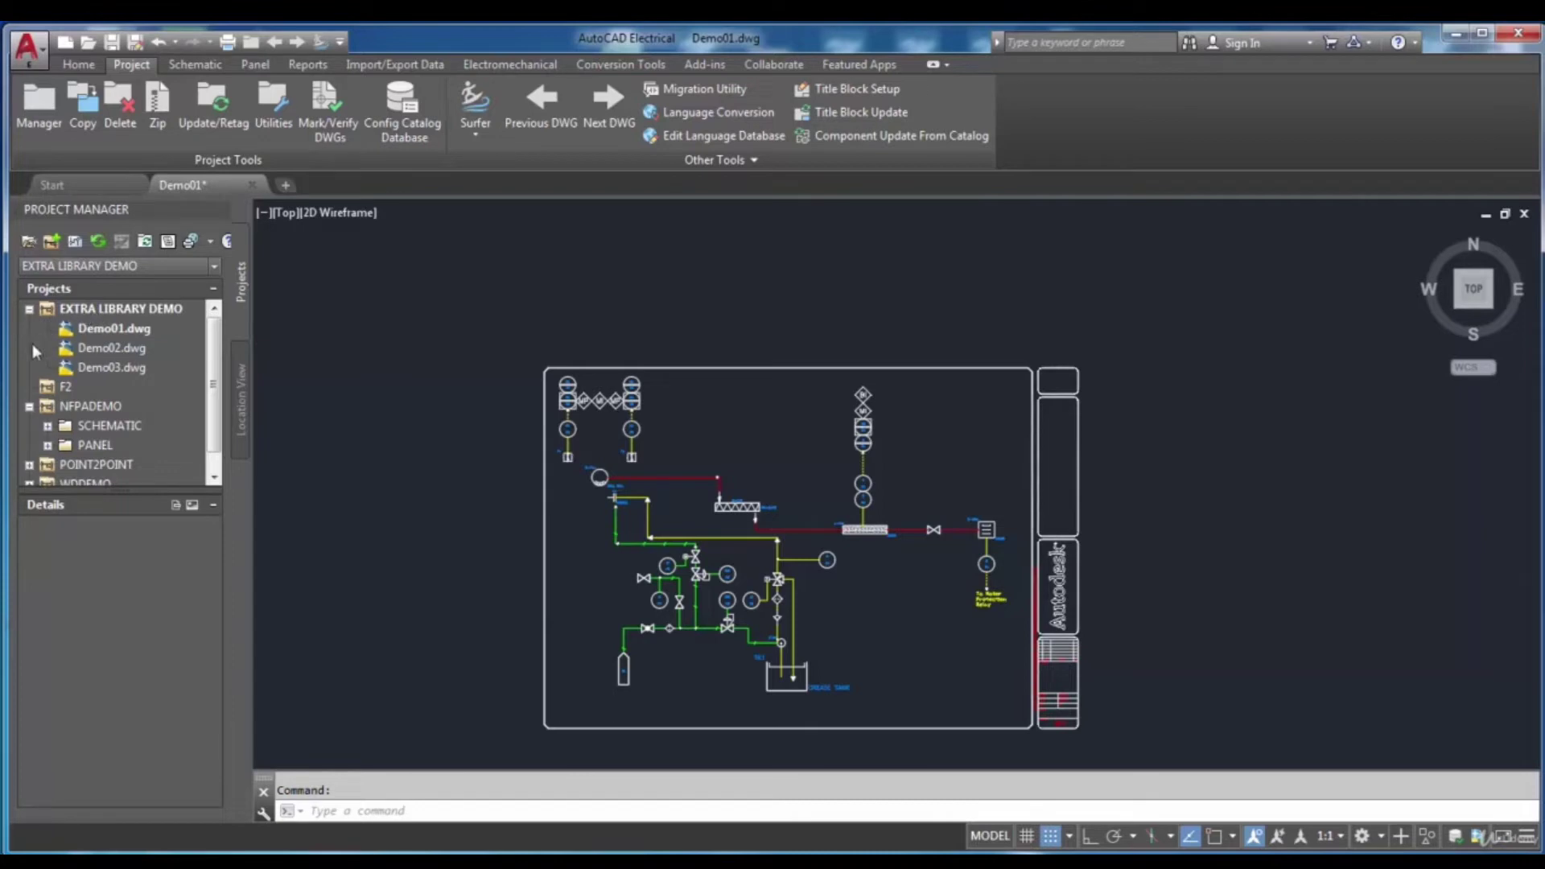
left_click(82, 406)
right_click(82, 406)
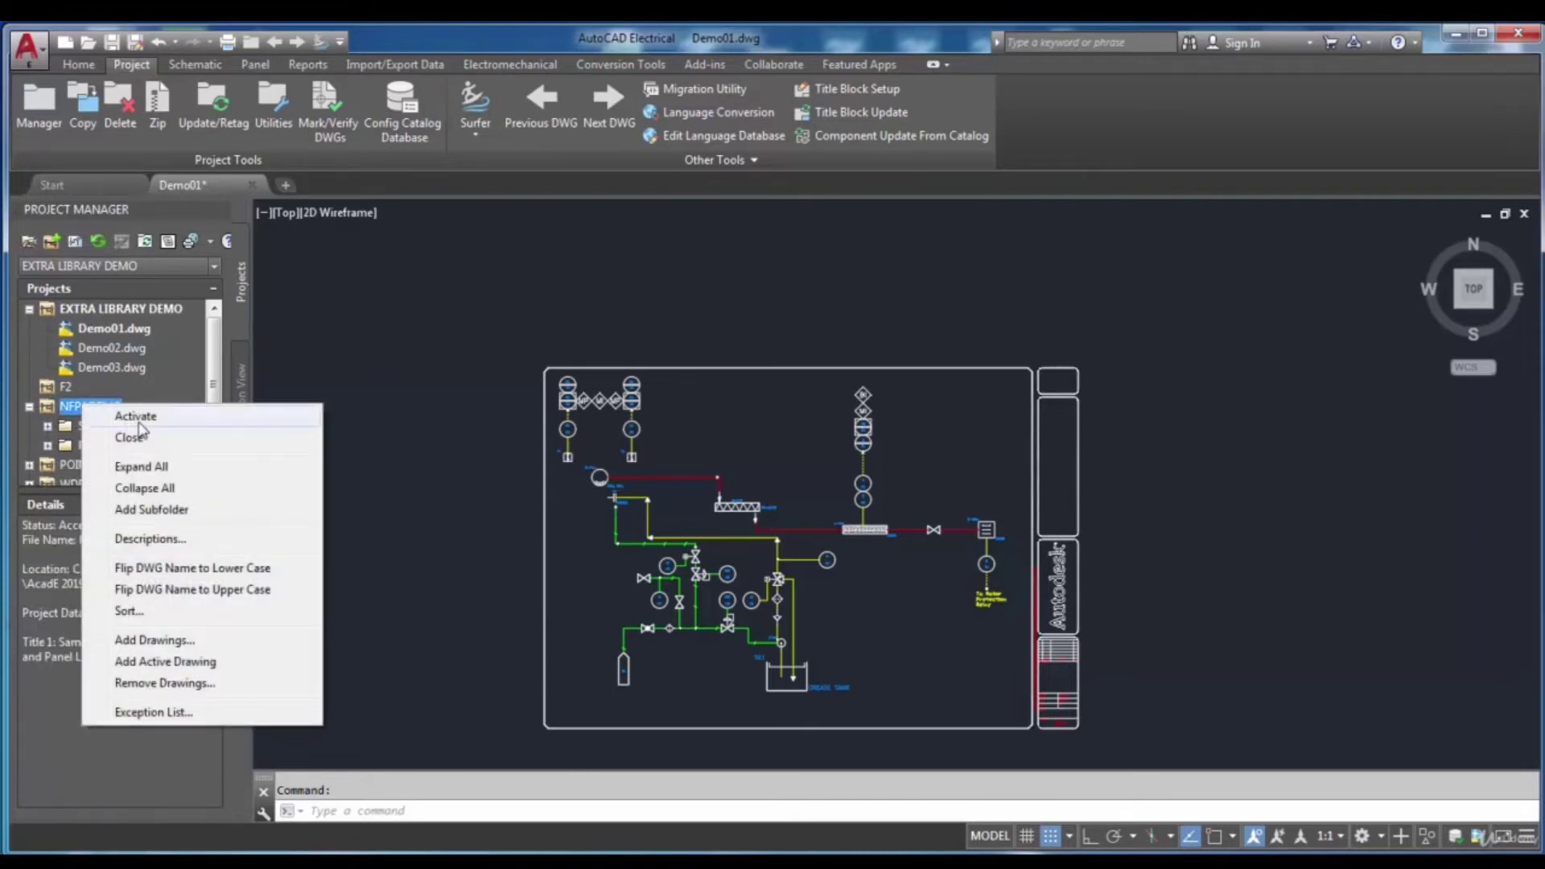
left_click(145, 417)
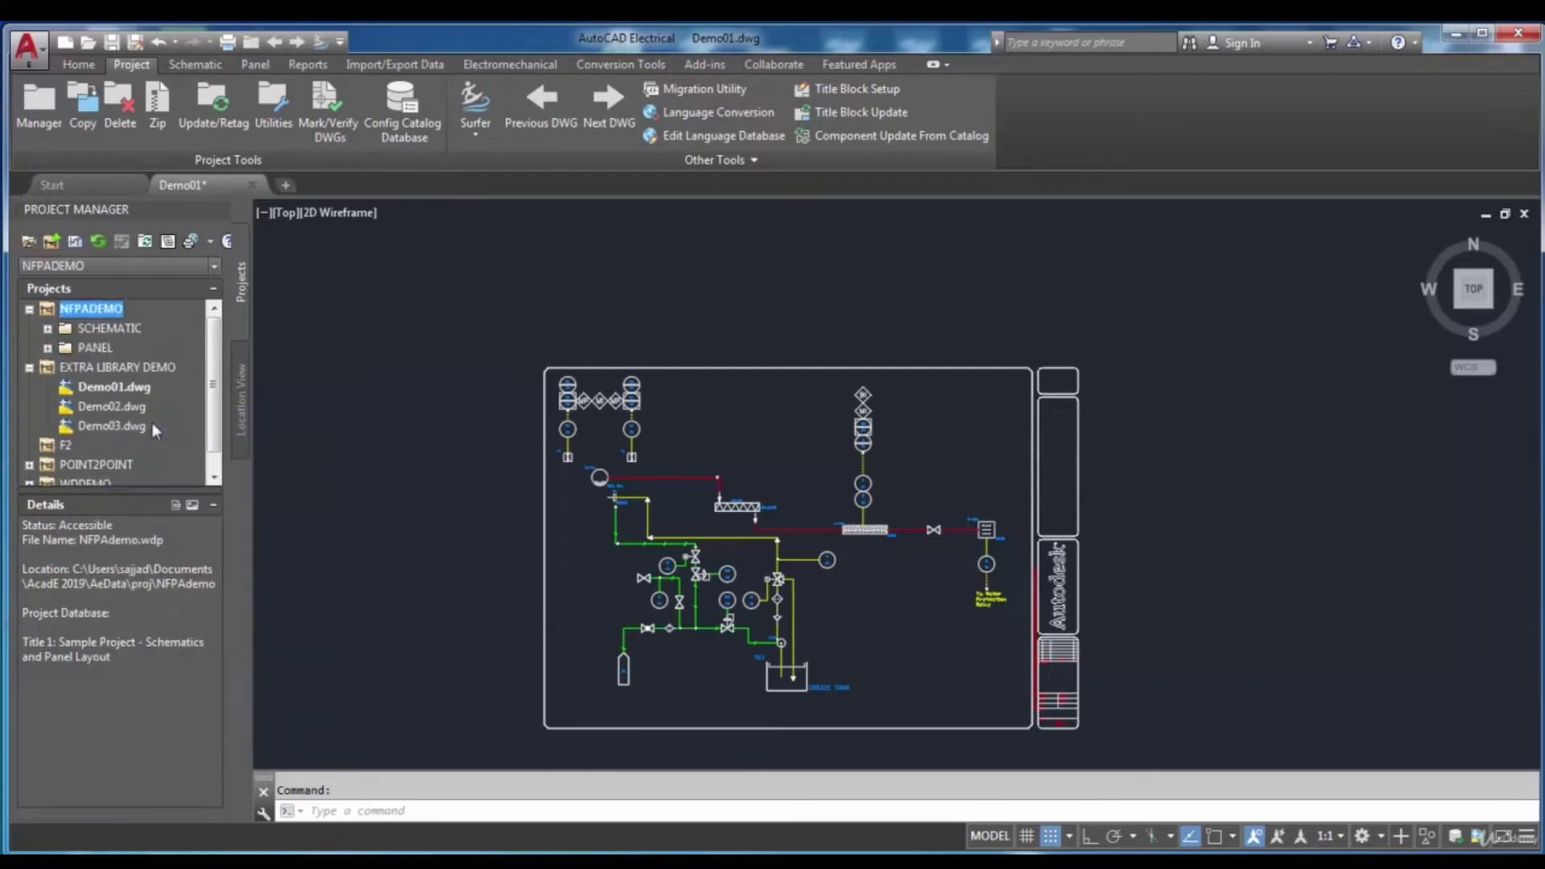
Review the details of Demo02.dwg, the WDDEMO project, the PANEL subfolder and the NFPADEMO project in the project list
left_click(24, 408)
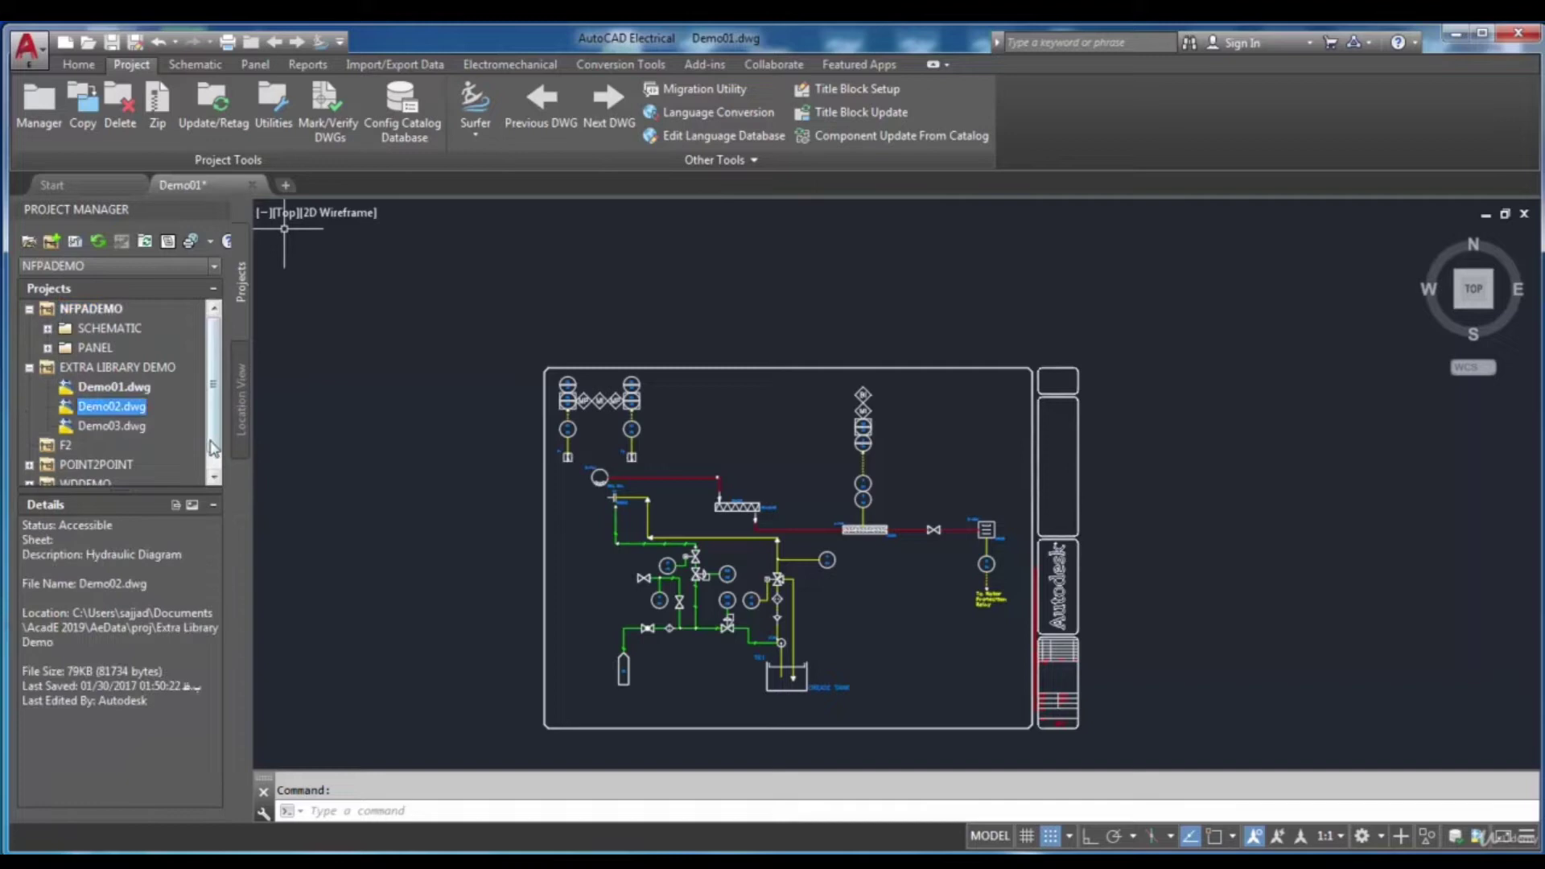
scroll(213, 448, "down", 1)
left_click(85, 465)
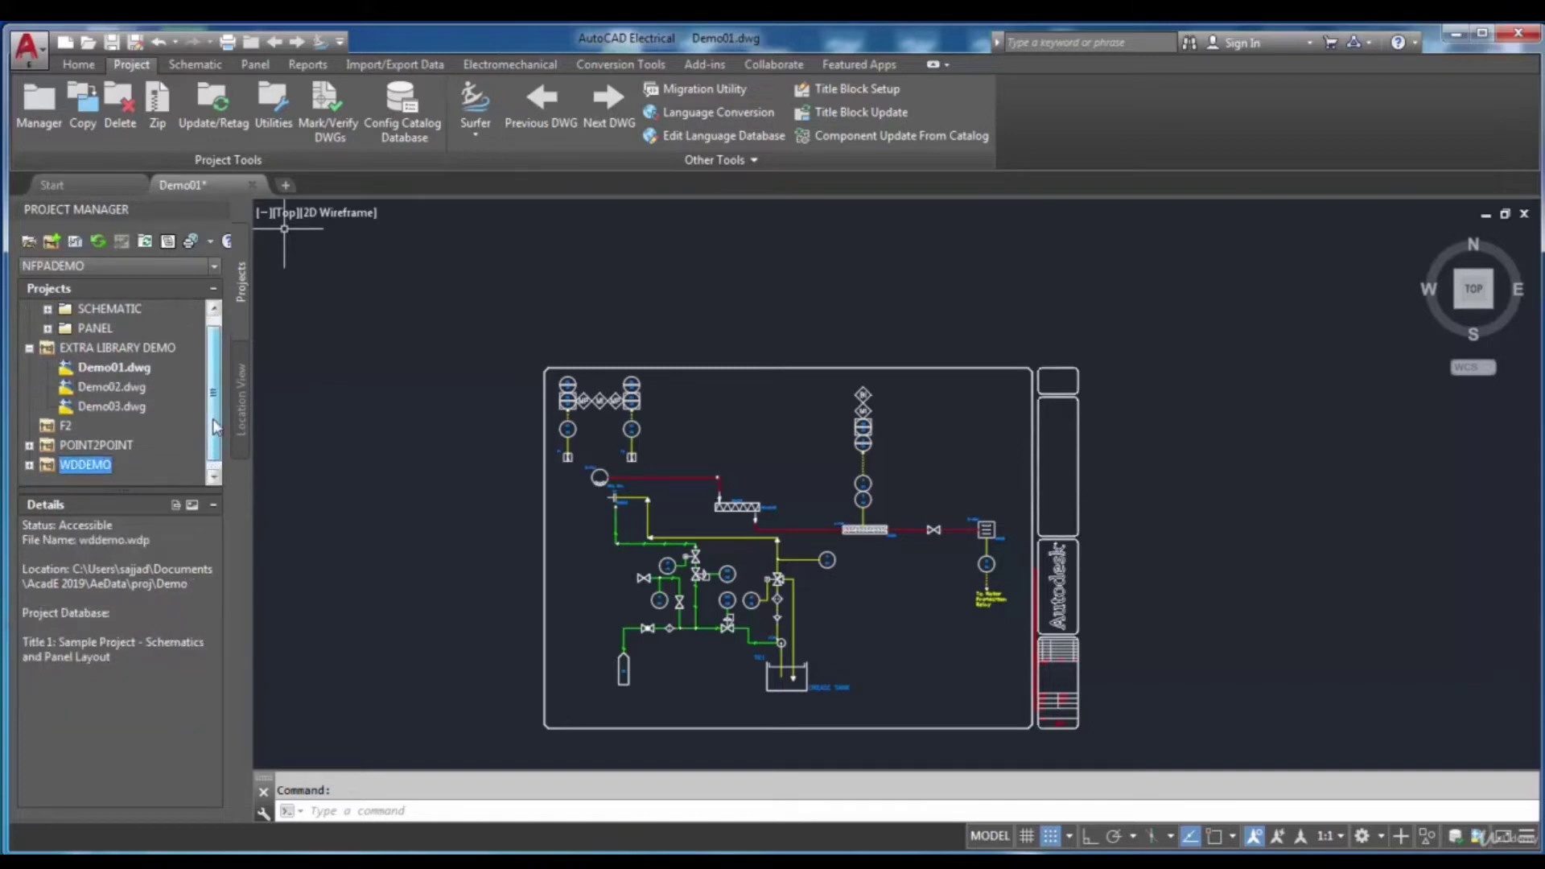
scroll(216, 427, "up", 1)
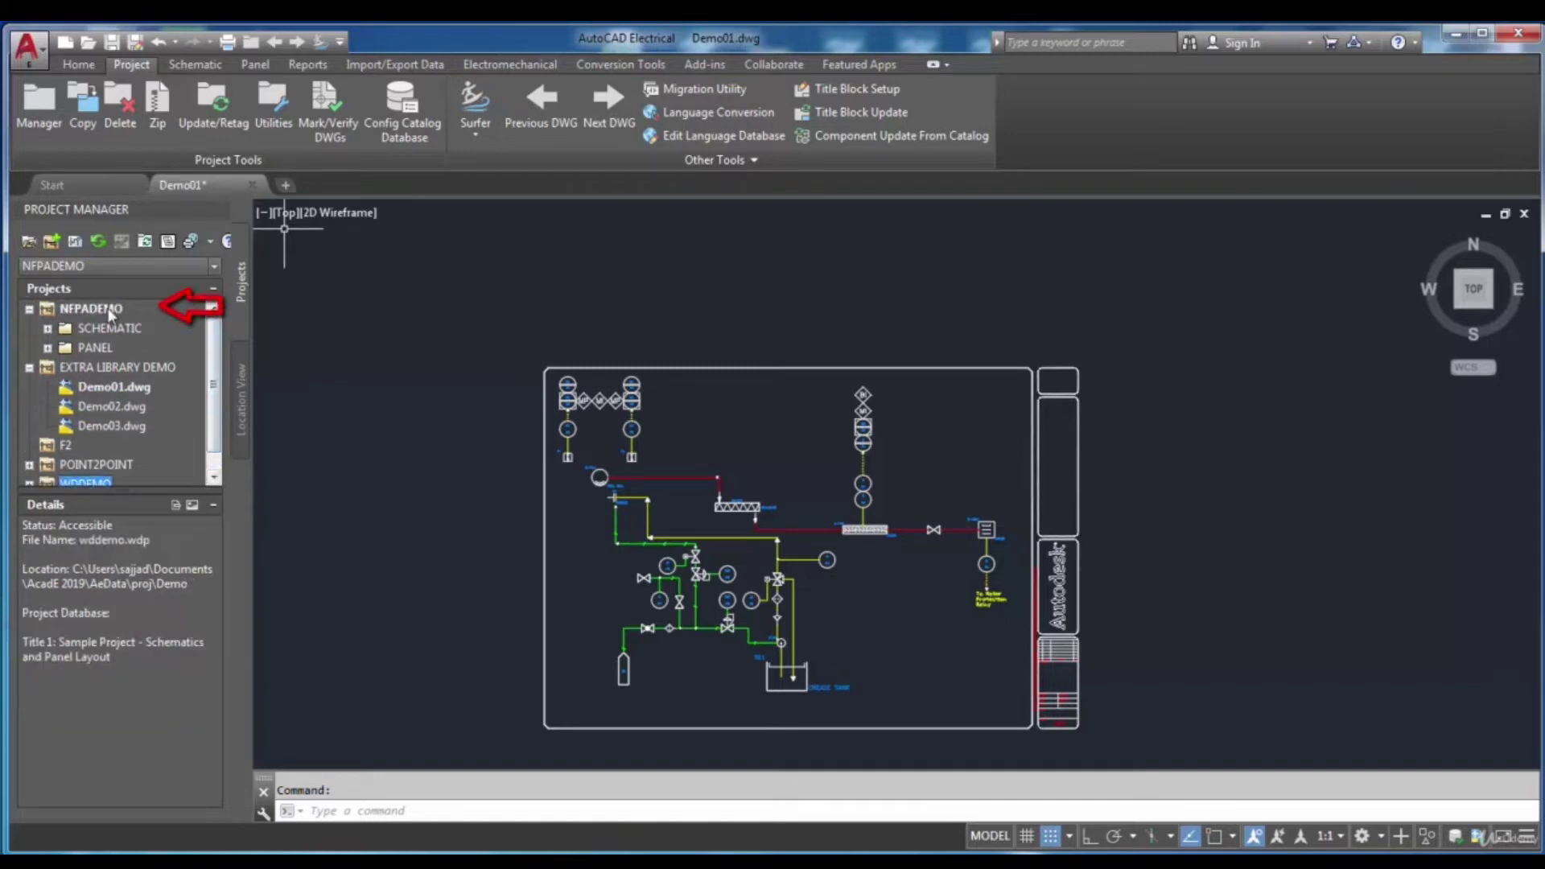
left_click(28, 347)
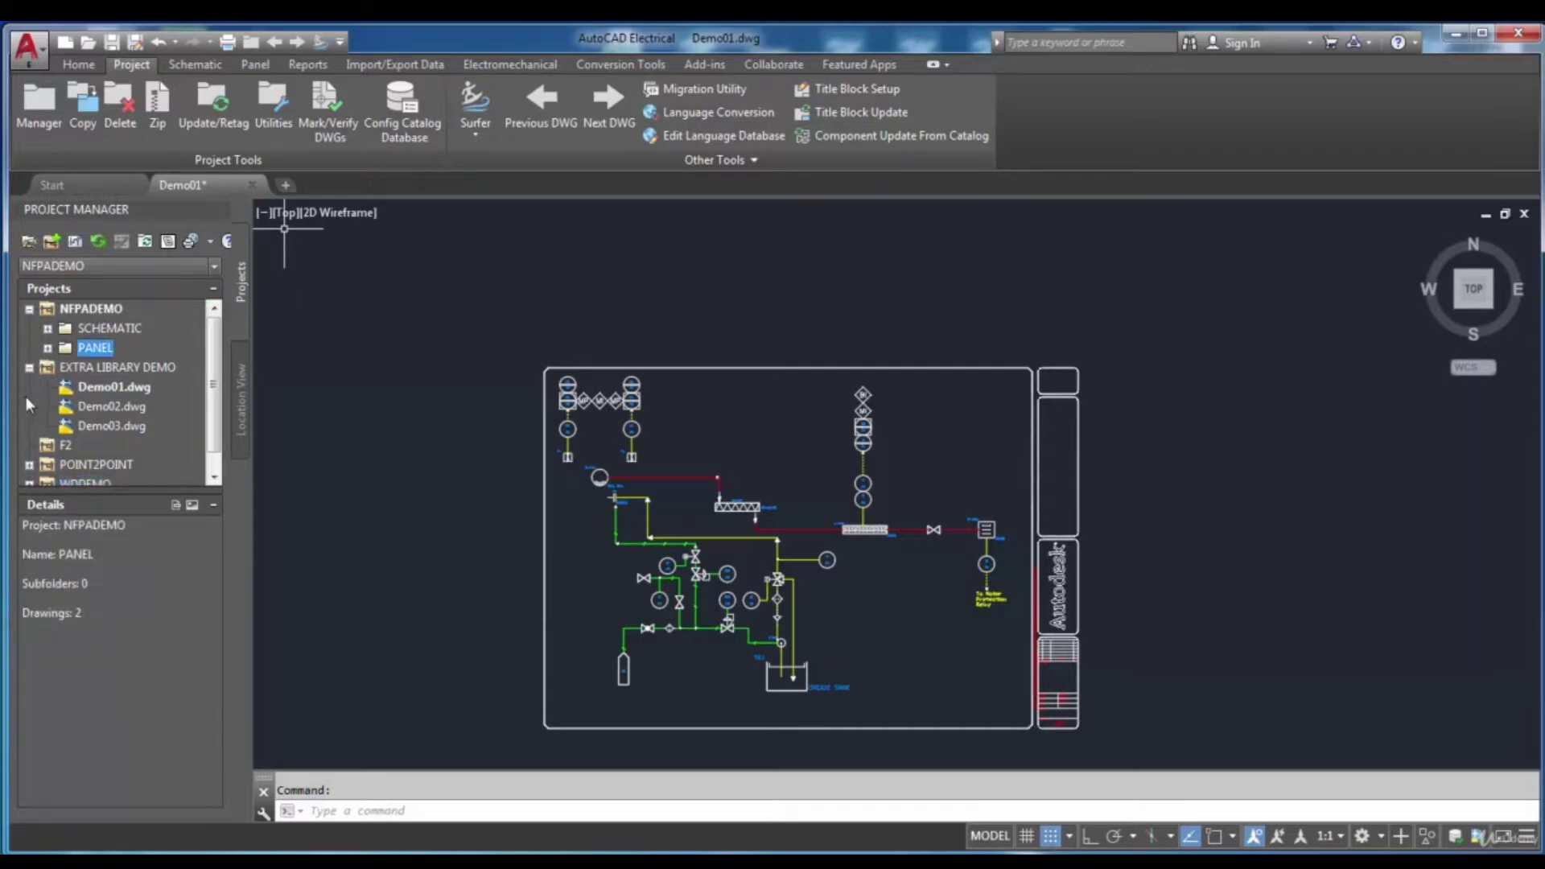
left_click(84, 309)
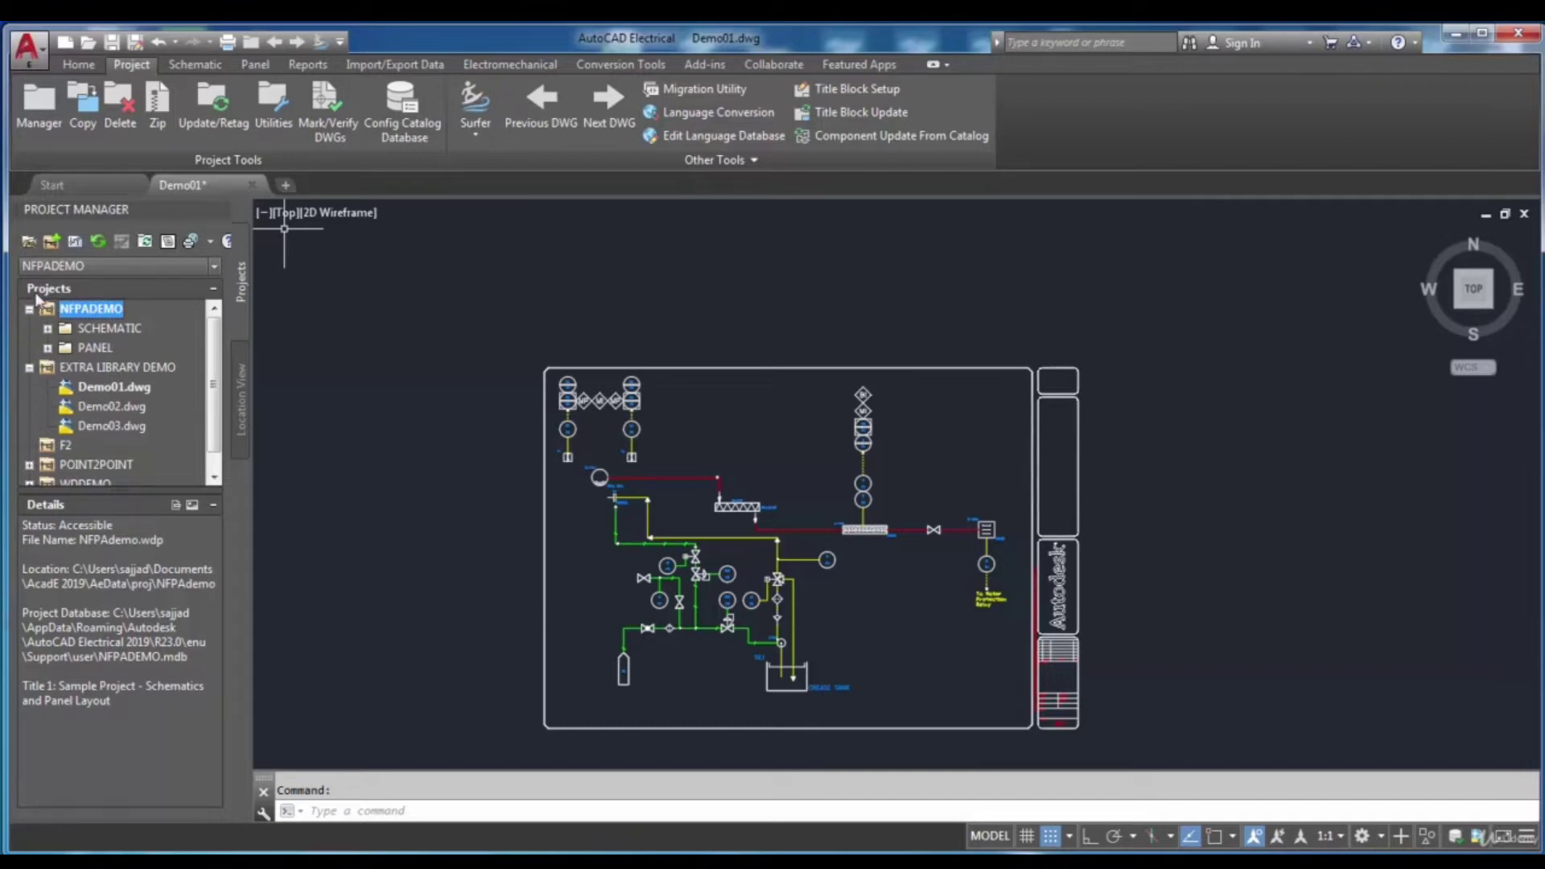
Start a new project named example2 and set its location to the Acade 2019\AeData\Proj folder
left_click(51, 243)
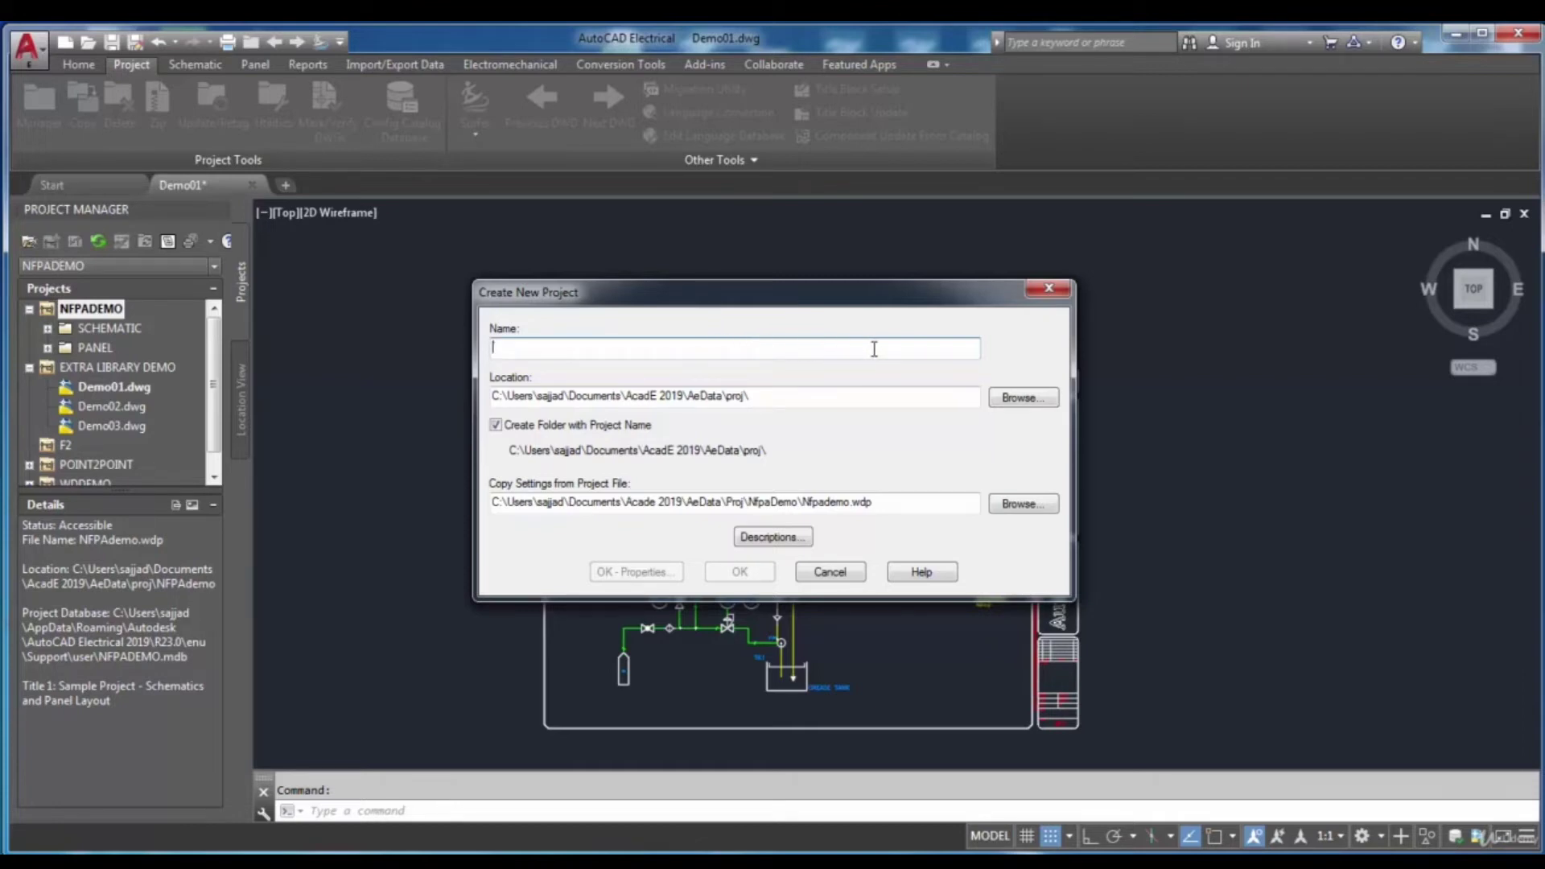
type("e")
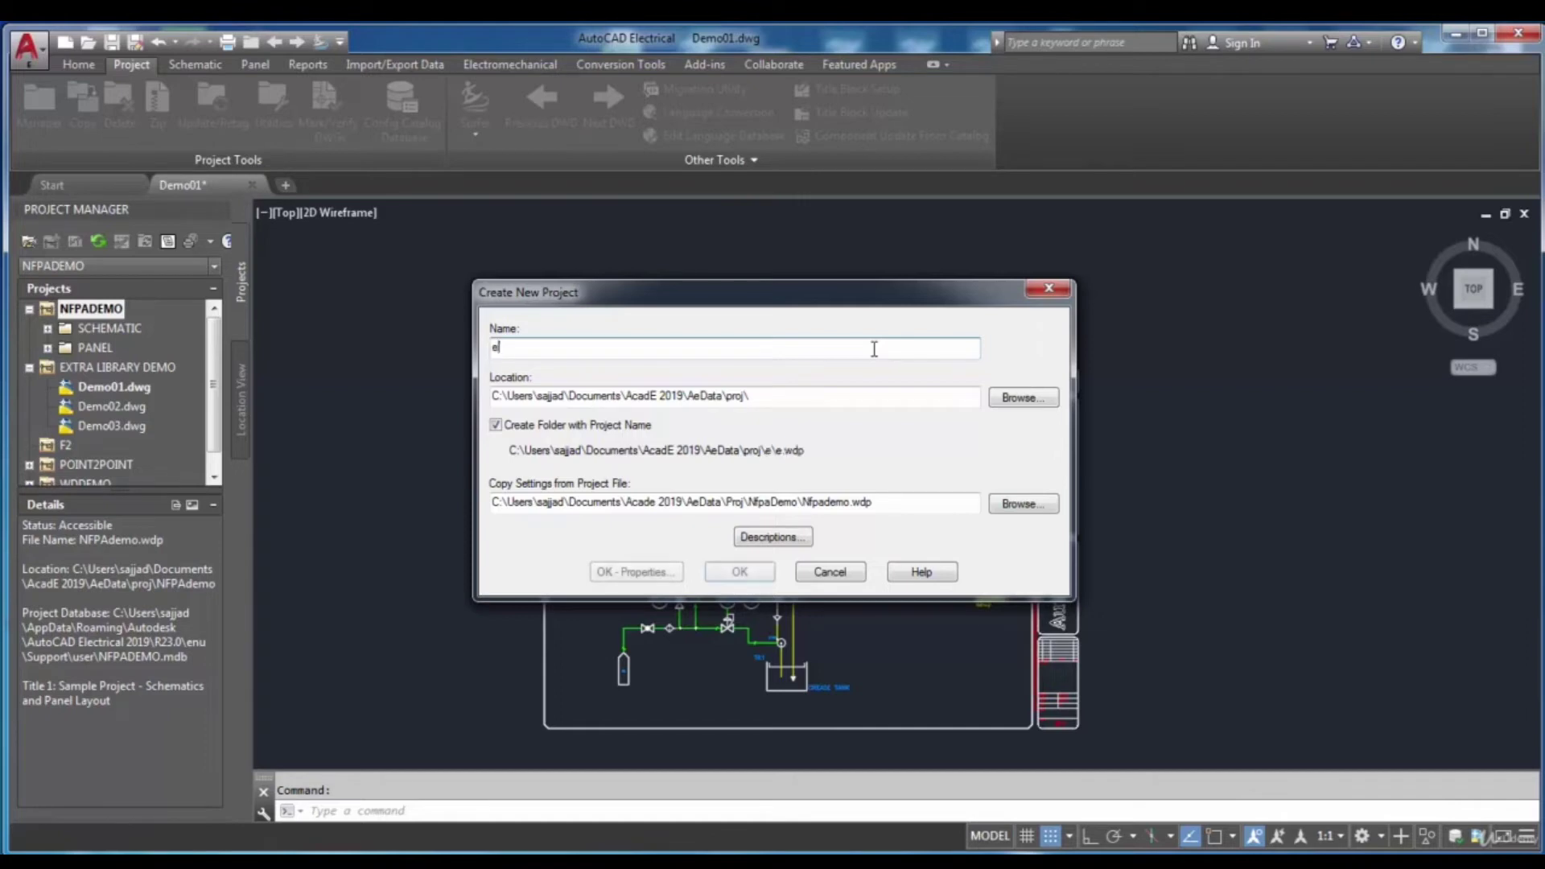
type("xample2")
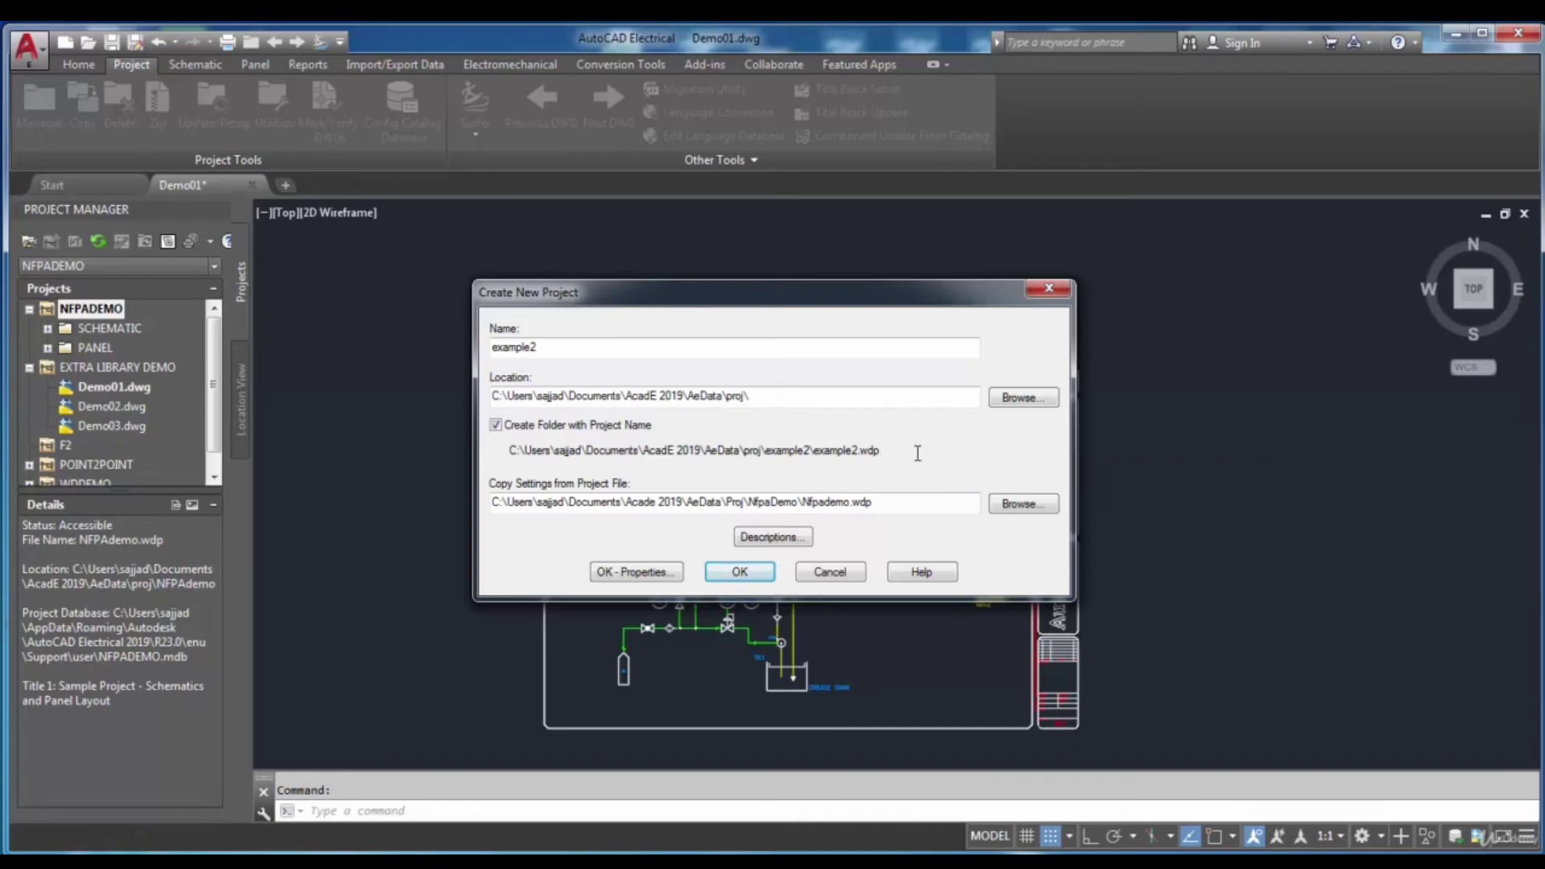
left_click(803, 396)
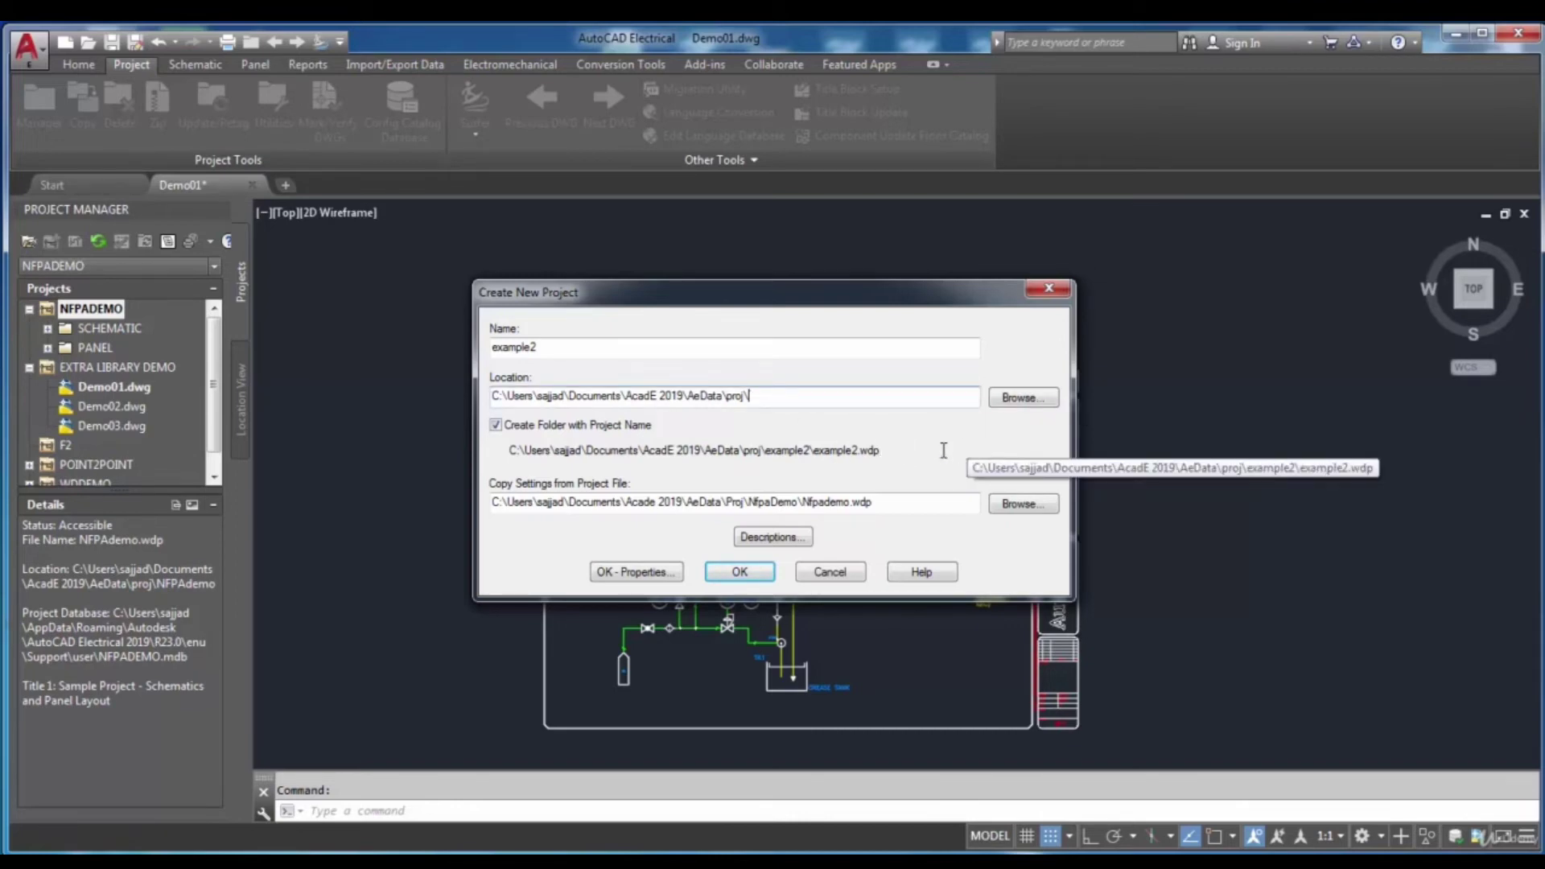
left_click(1016, 399)
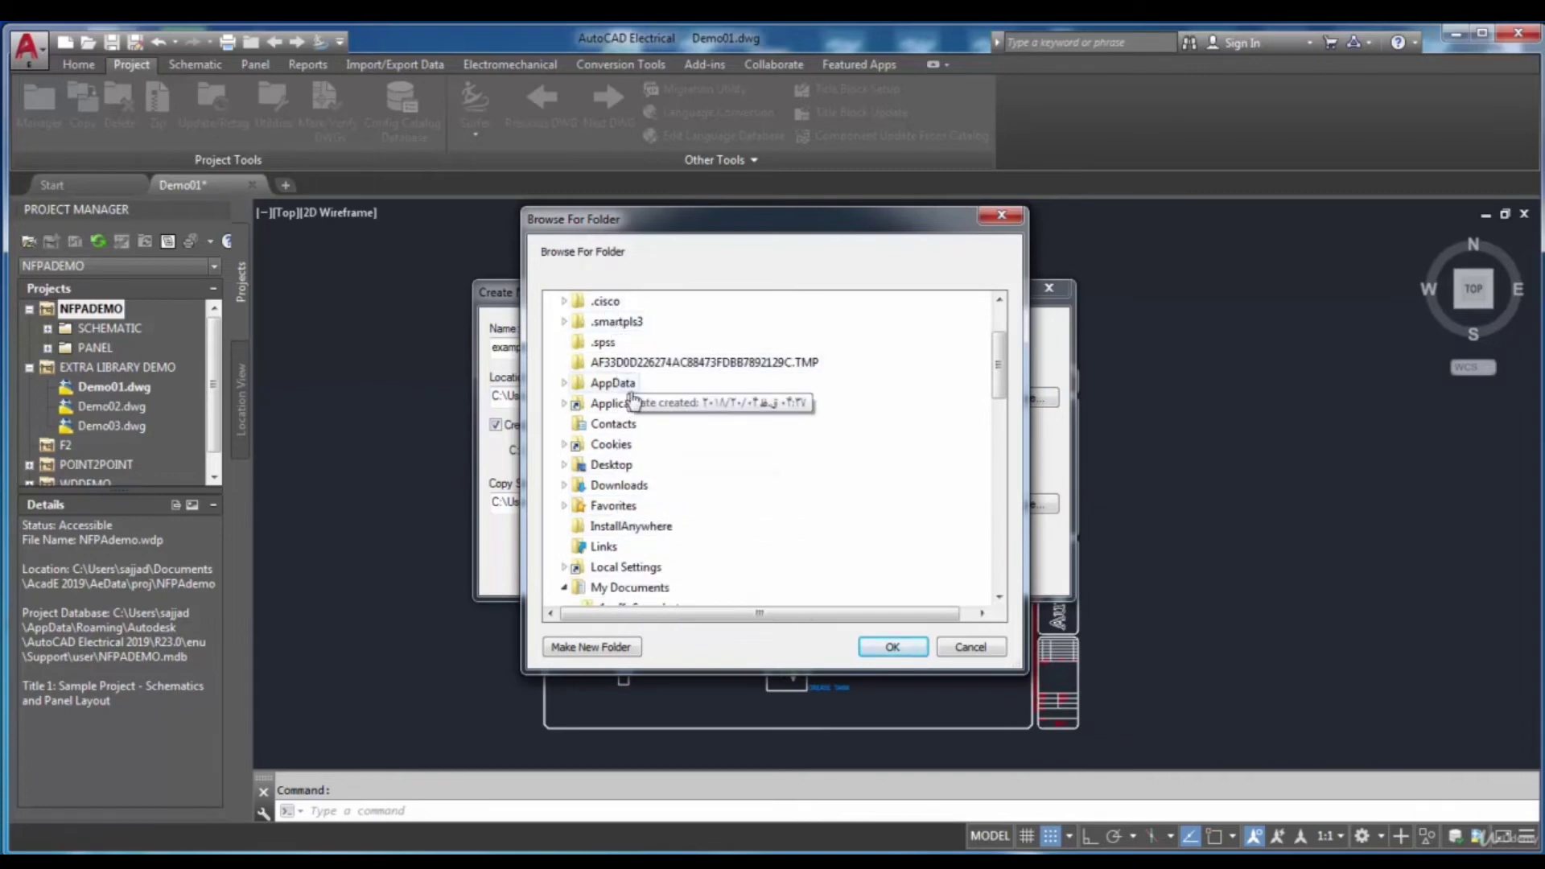
left_click(892, 647)
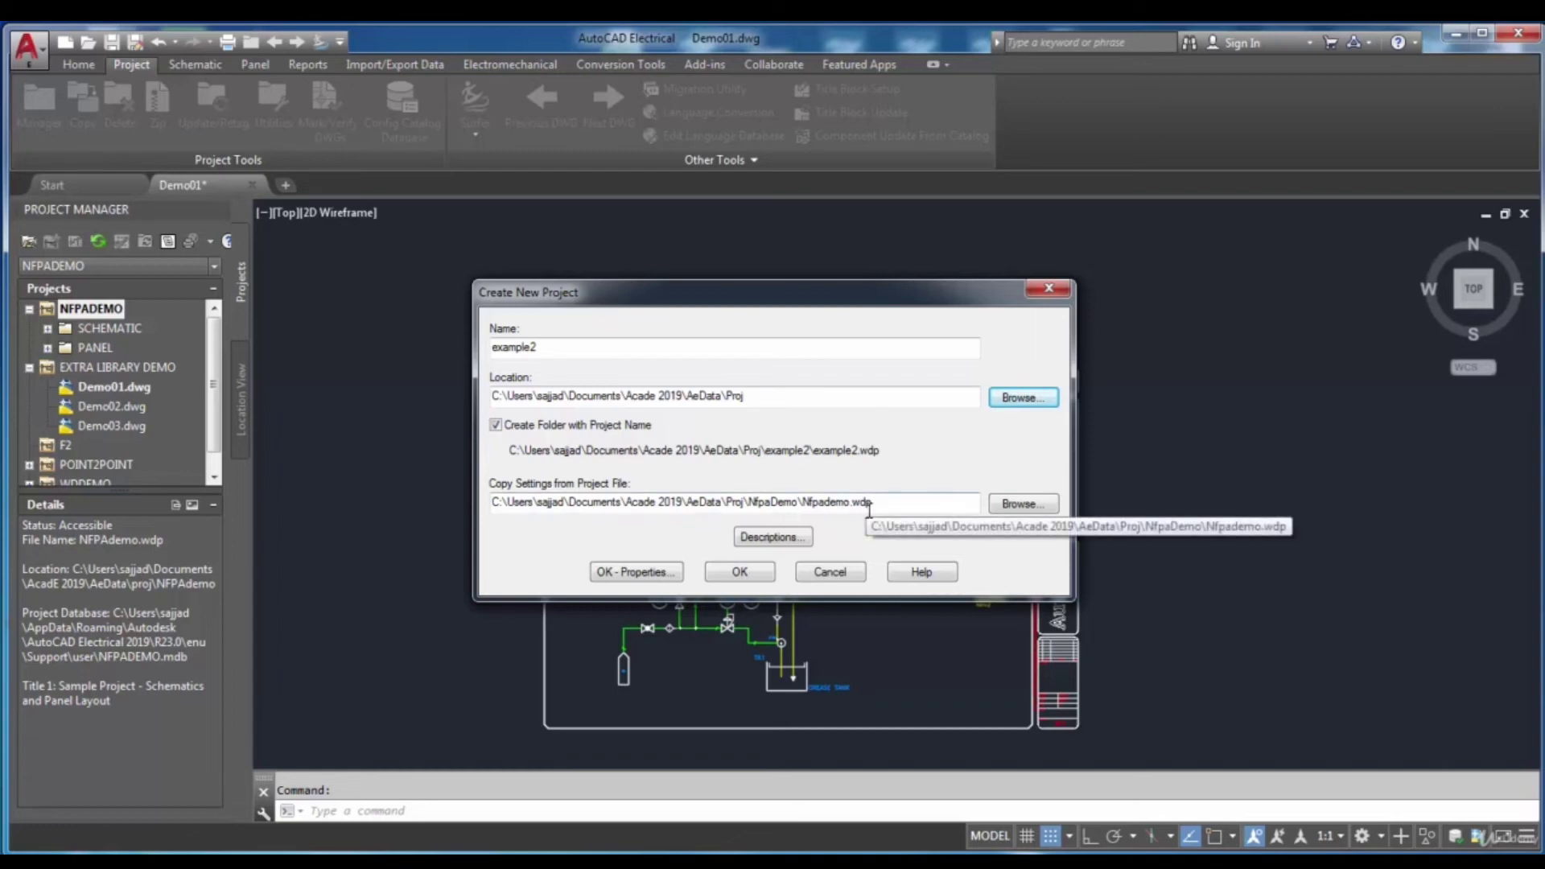
Choose Nfpademo.wdp in the NfpaDemo folder as the project file to copy settings from
left_click(1024, 504)
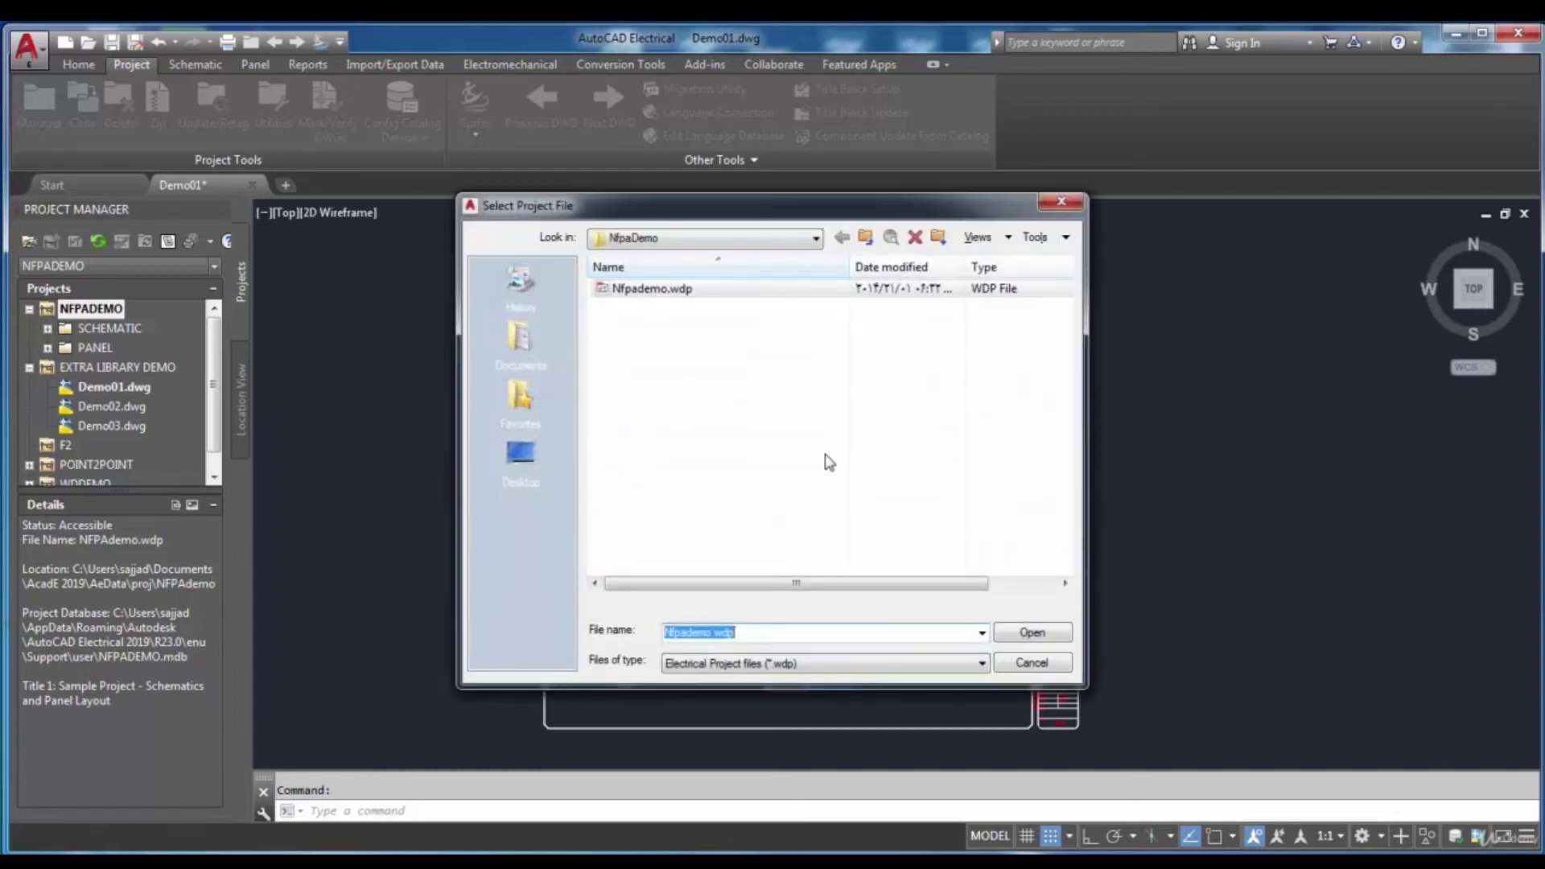
left_click(716, 290)
left_click(816, 239)
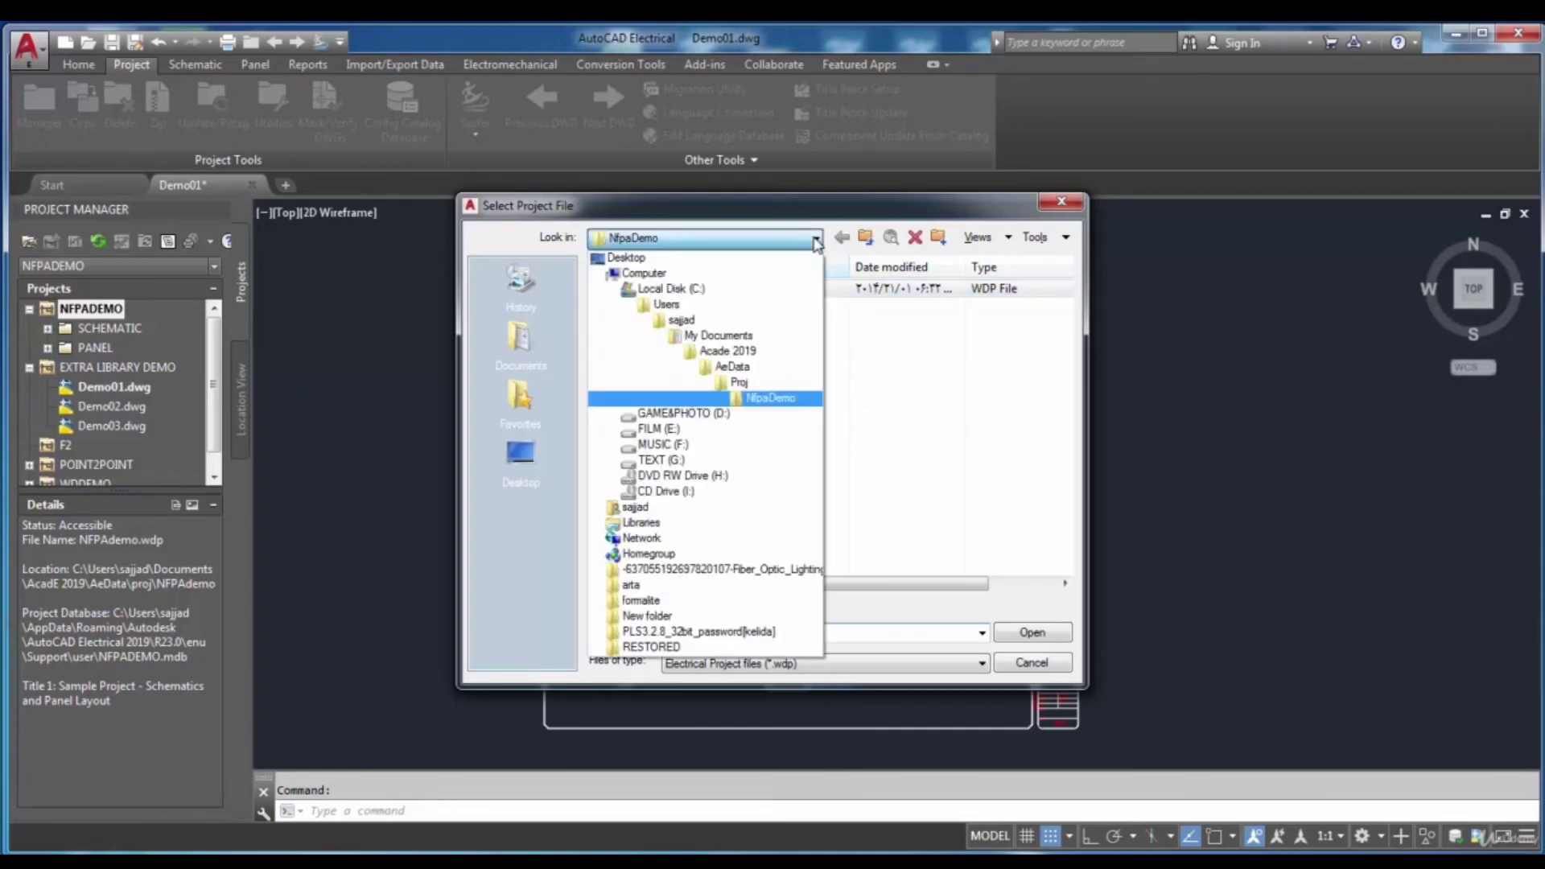
left_click(816, 239)
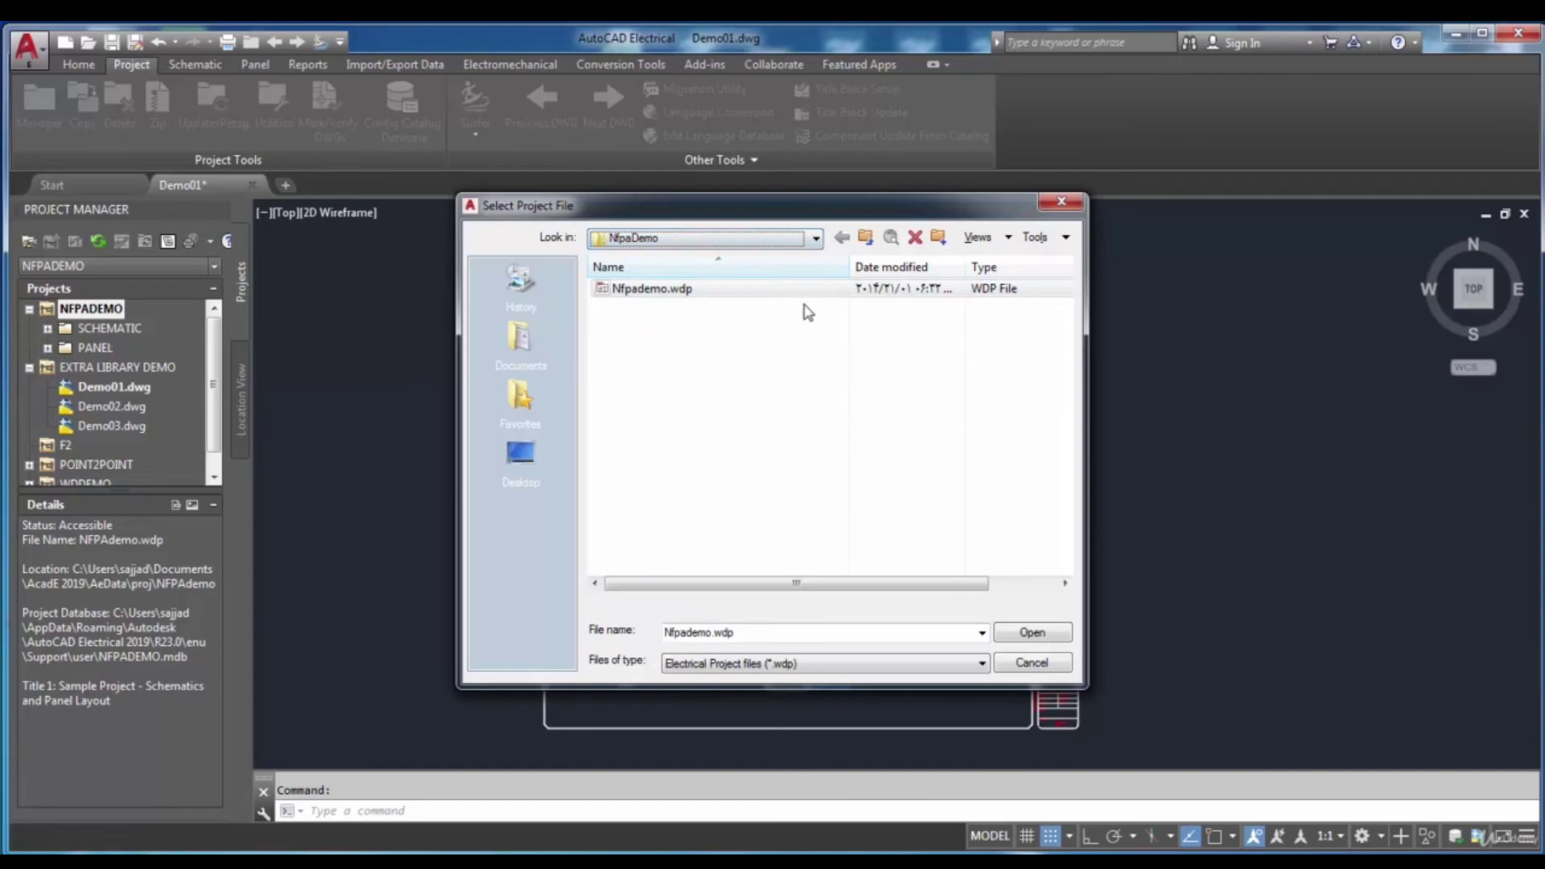
left_click(1029, 634)
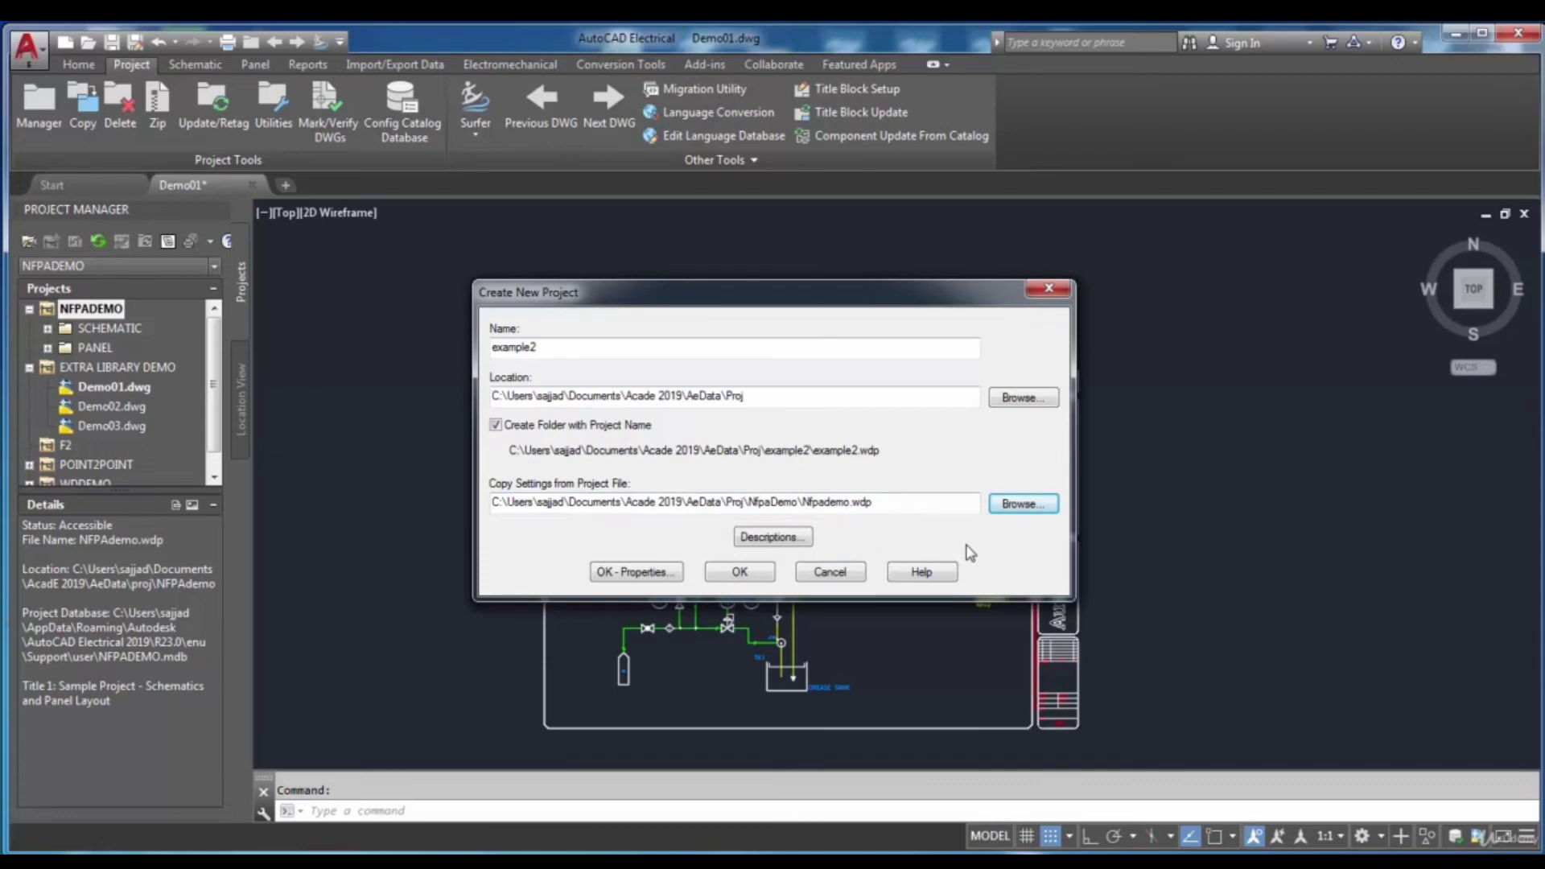
Enter "des" as the first line of the project description and create the example2 project
left_click(785, 538)
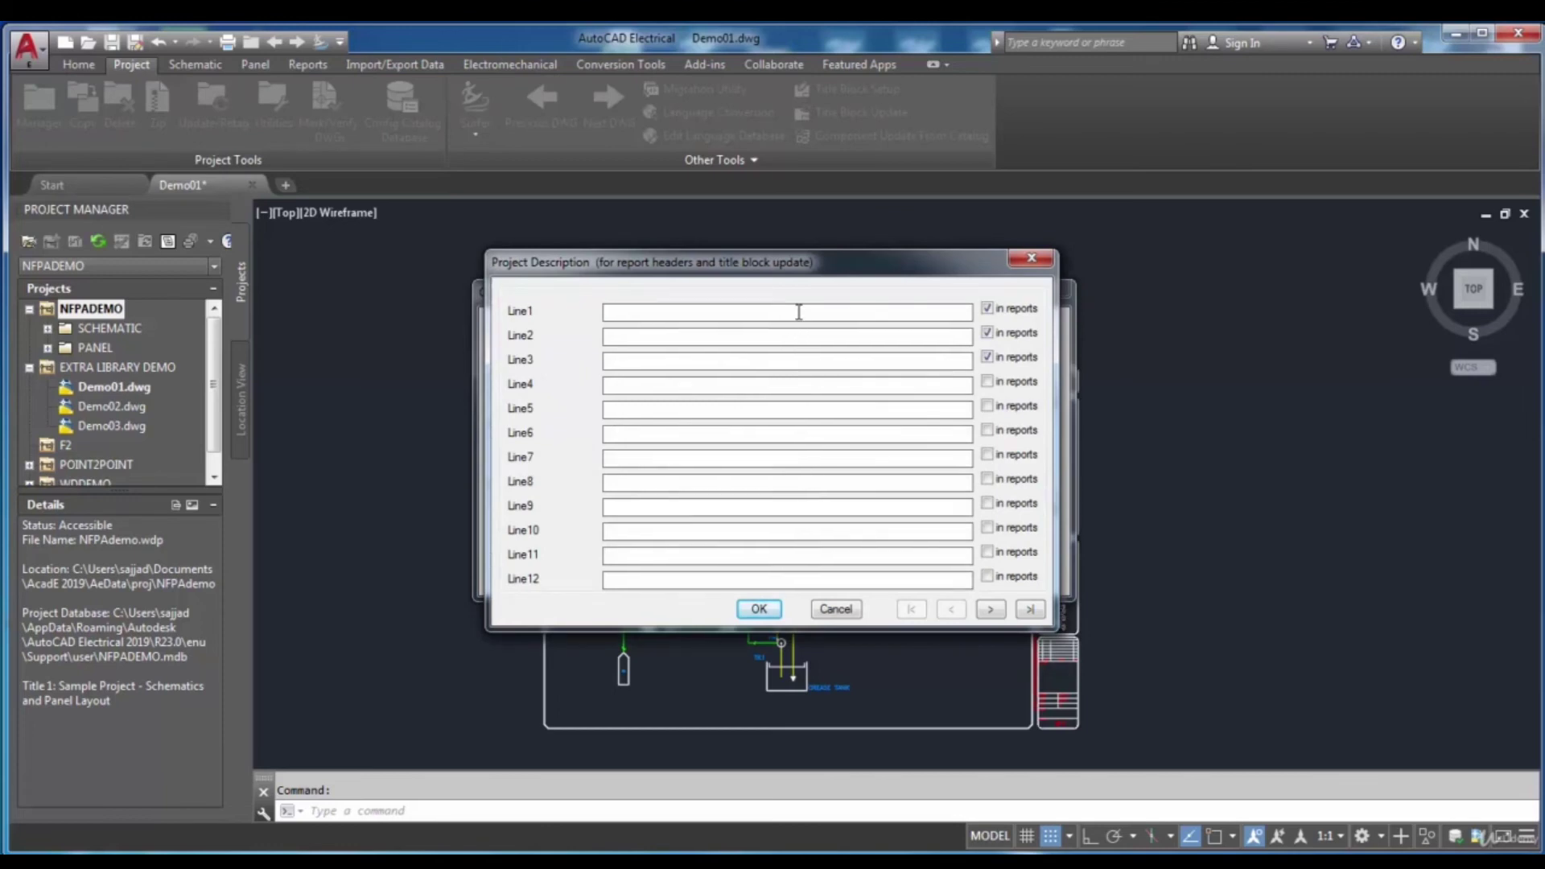
type("des")
left_click(773, 609)
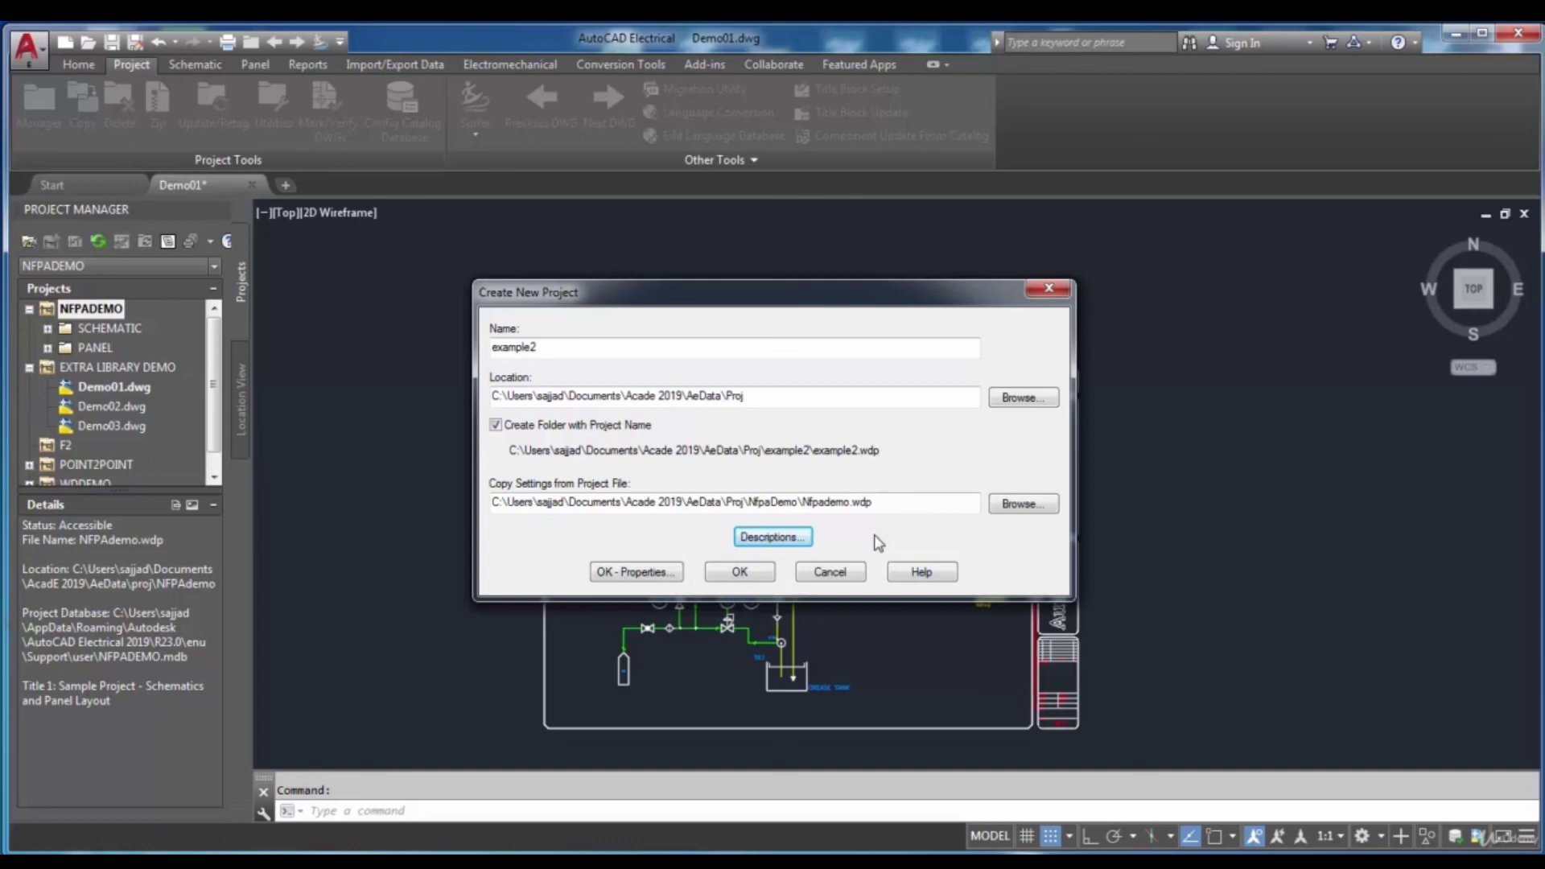
left_click(739, 572)
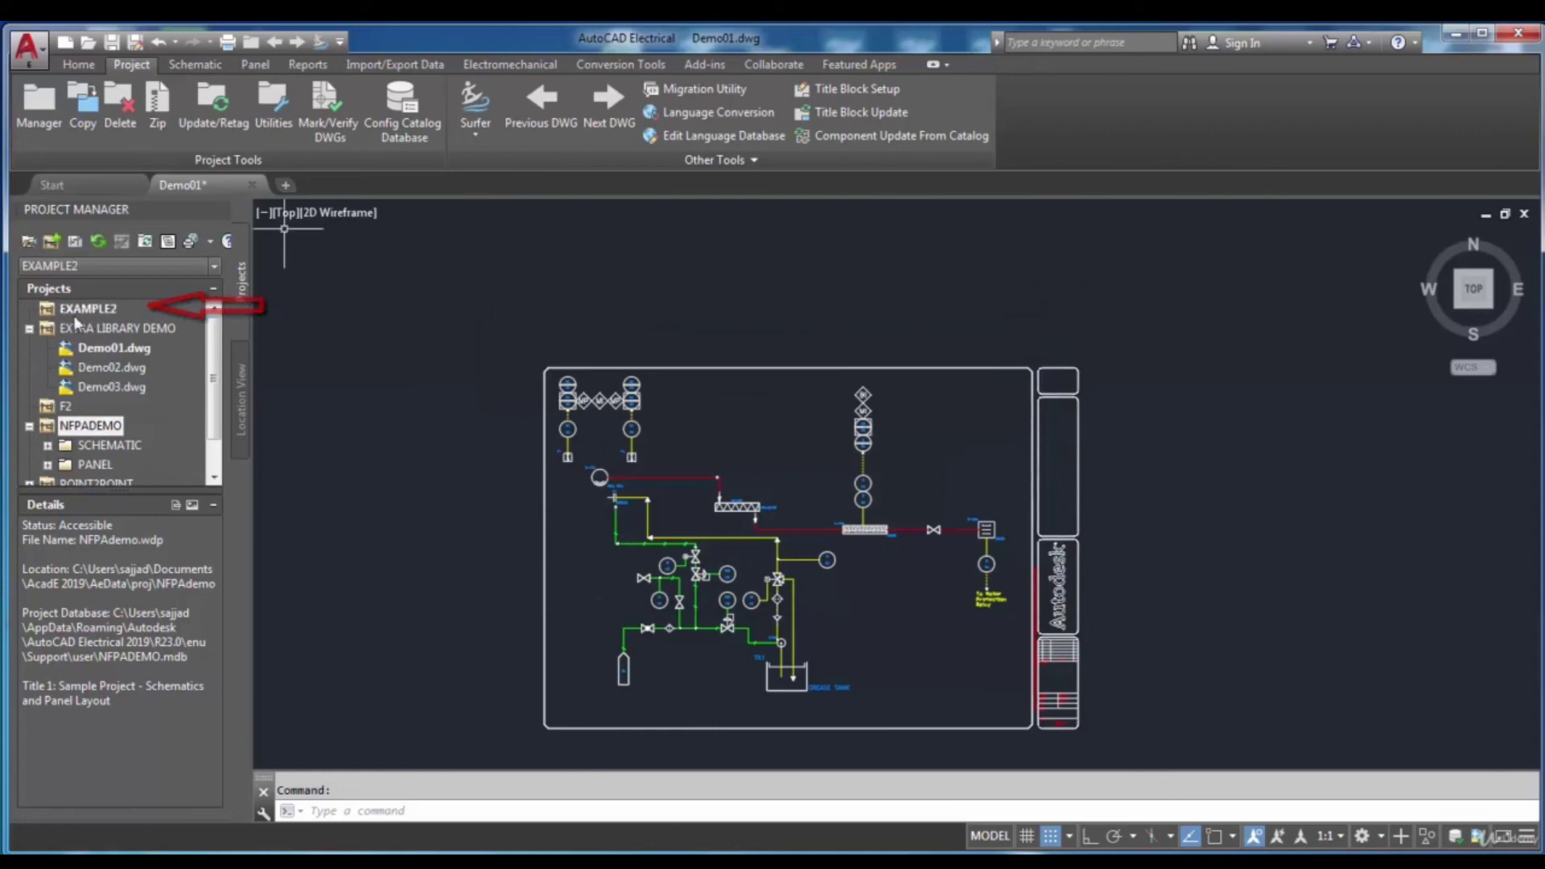
Start creating another new project from the project list's empty area
left_click(22, 369)
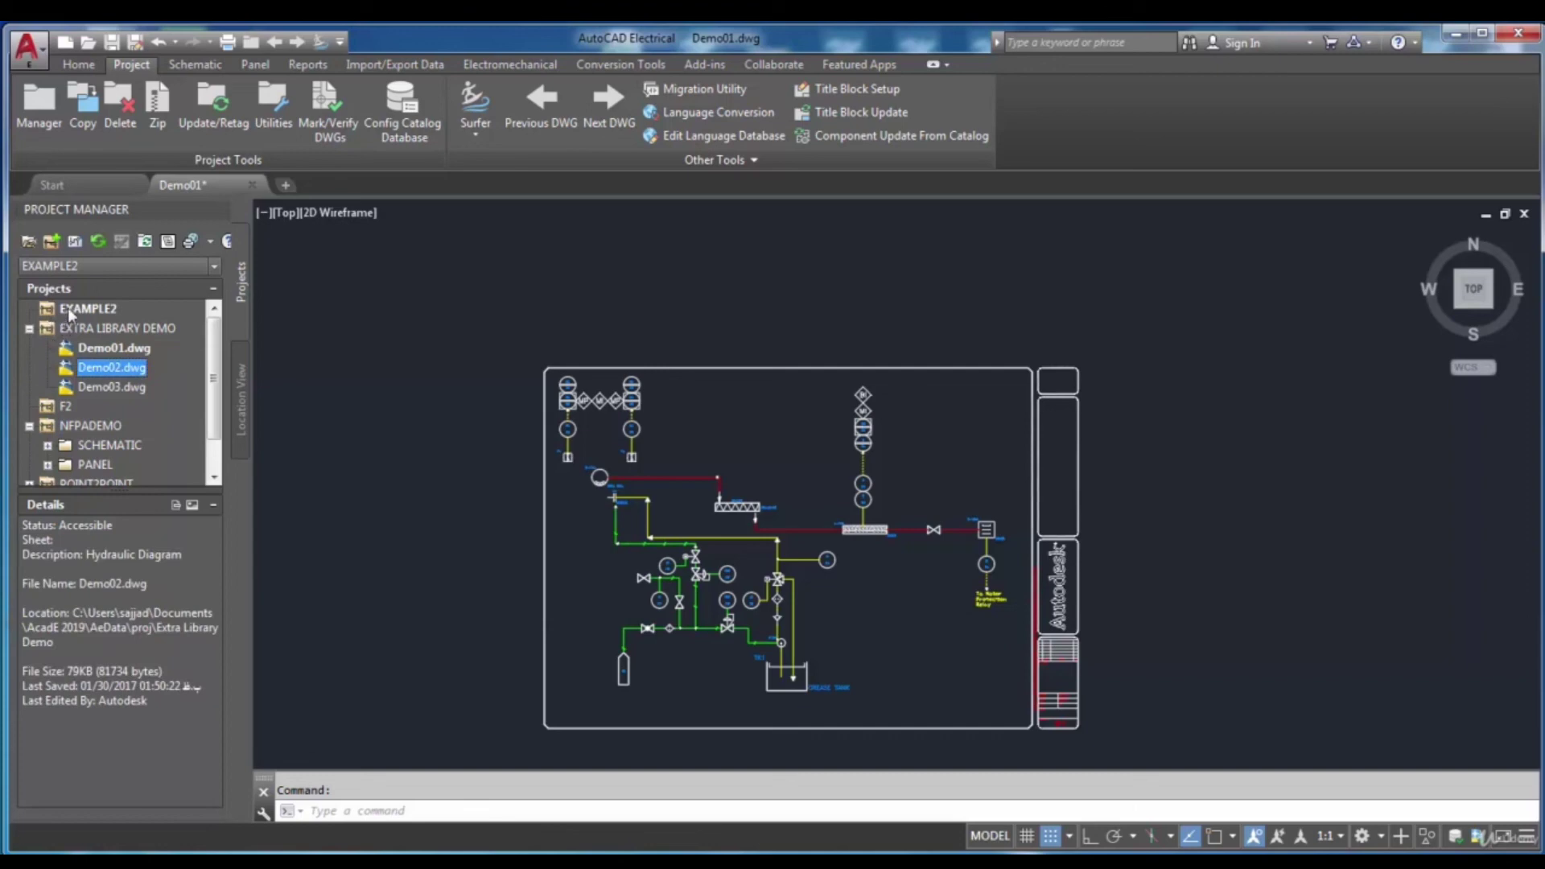
right_click(24, 377)
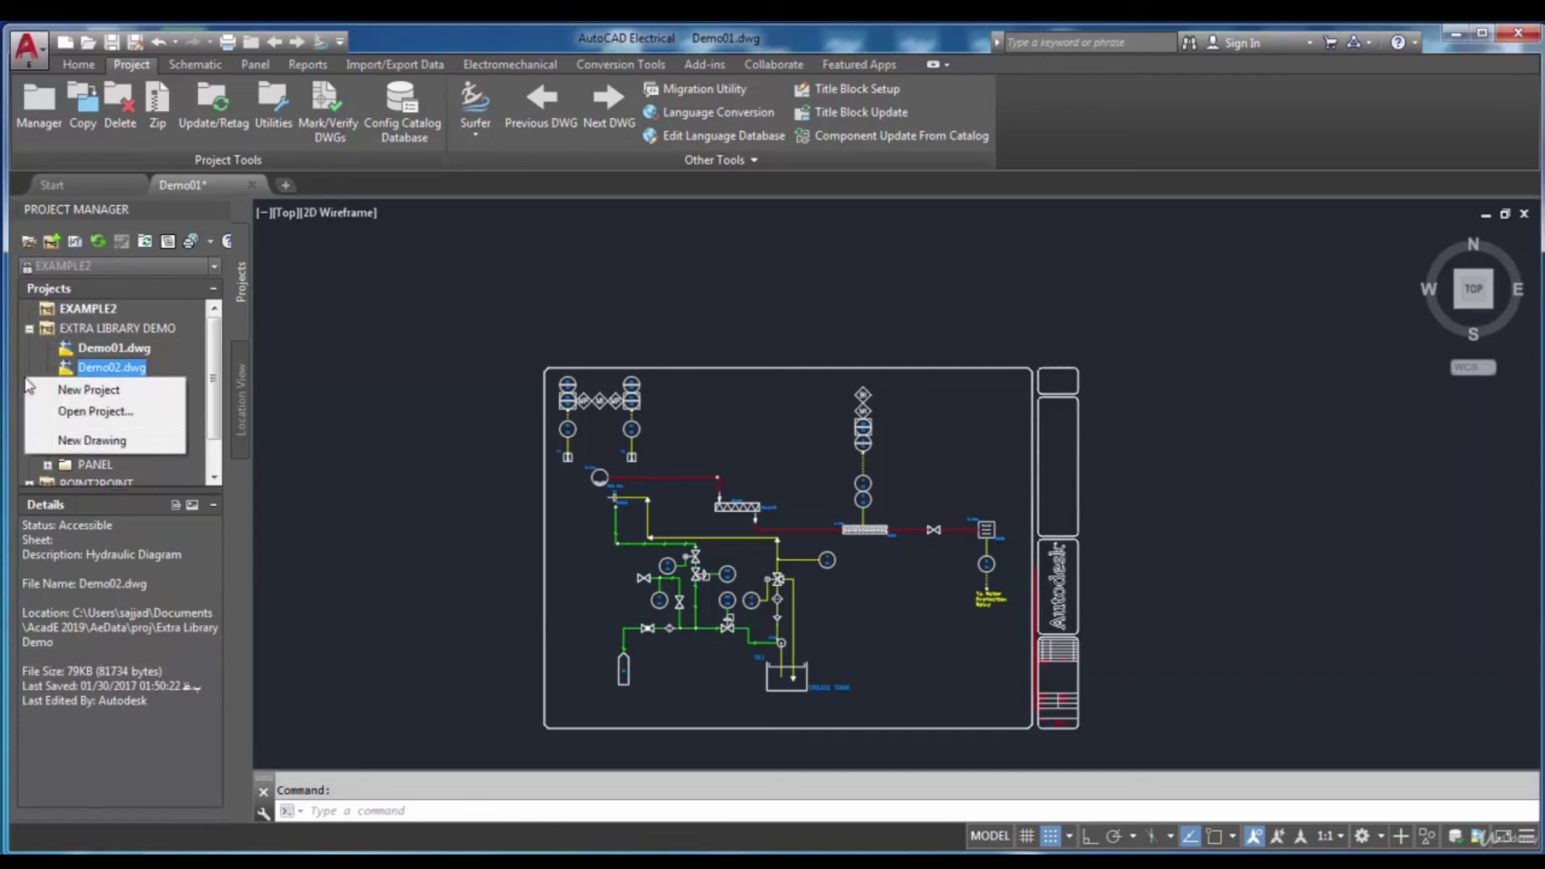
left_click(106, 394)
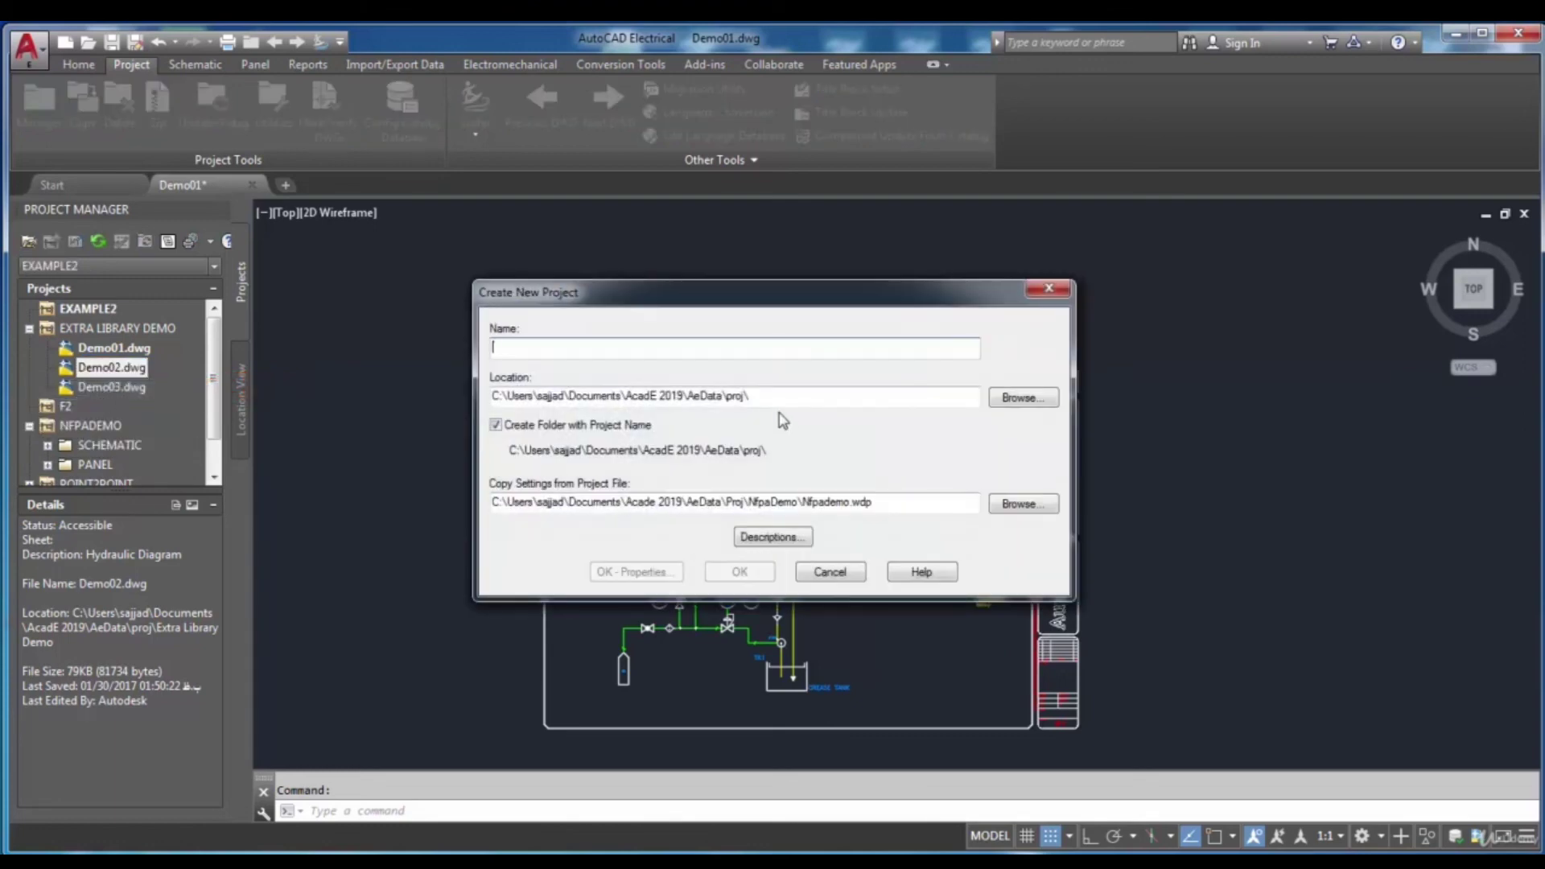